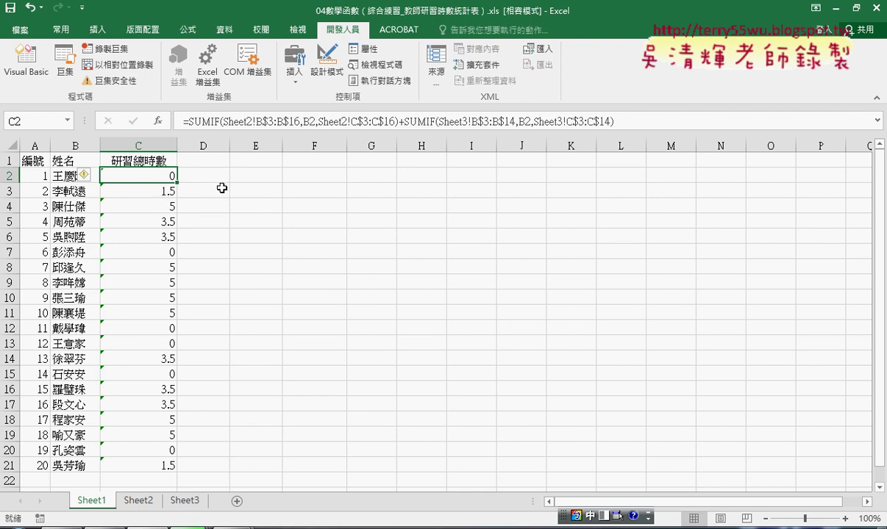
{"action": "left_click", "coordinate": [10, 177]}
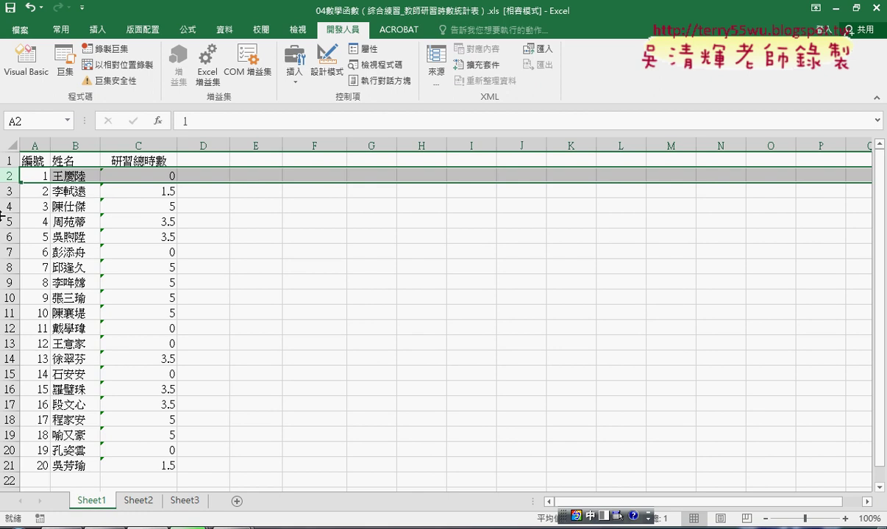
{"action": "left_click", "coordinate": [35, 177]}
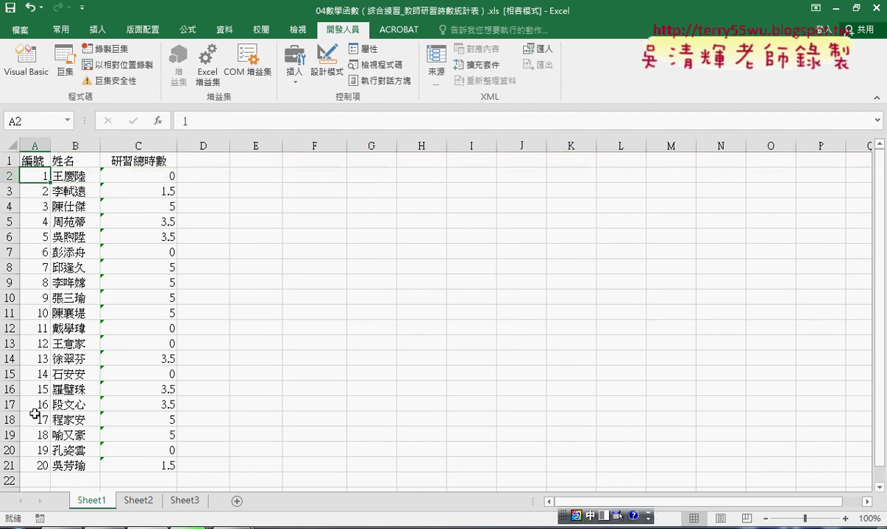
{"action": "left_click", "coordinate": [38, 466]}
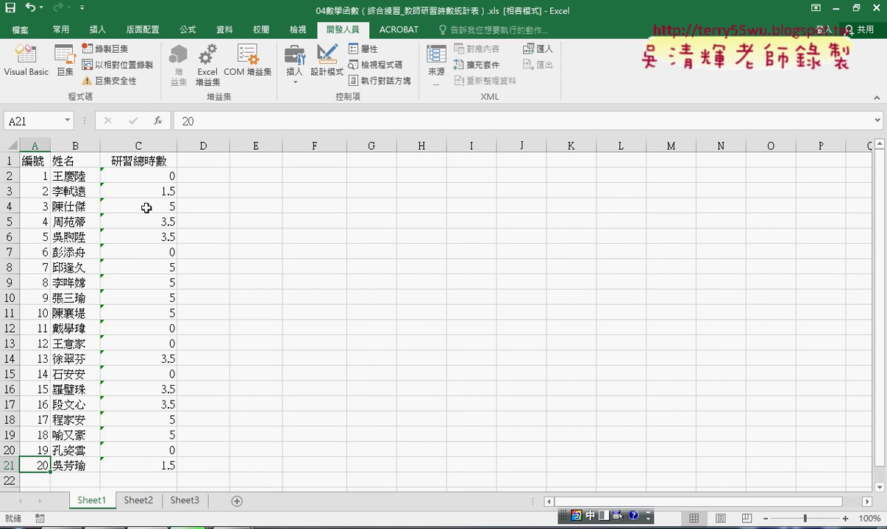
{"action": "left_click", "coordinate": [150, 172]}
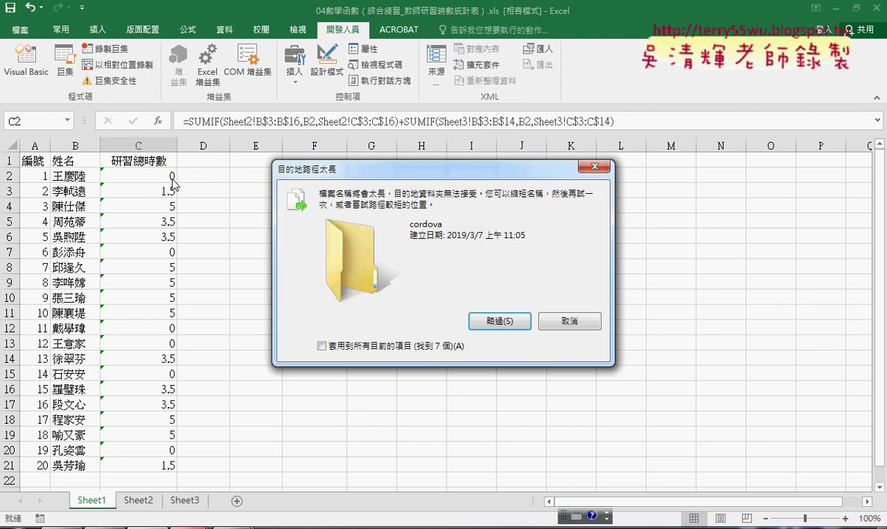
{"action": "left_click_drag", "start_coordinate": [490, 174], "coordinate": [673, 481]}
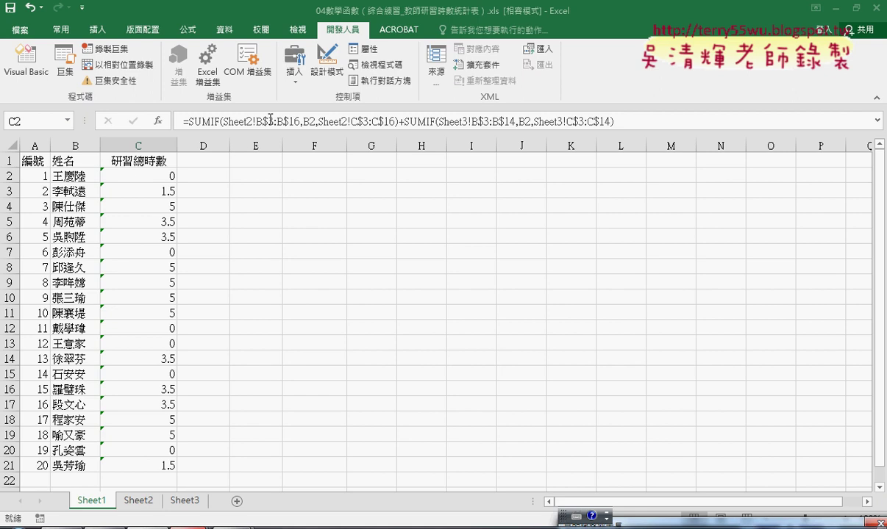
{"action": "left_click", "coordinate": [144, 176]}
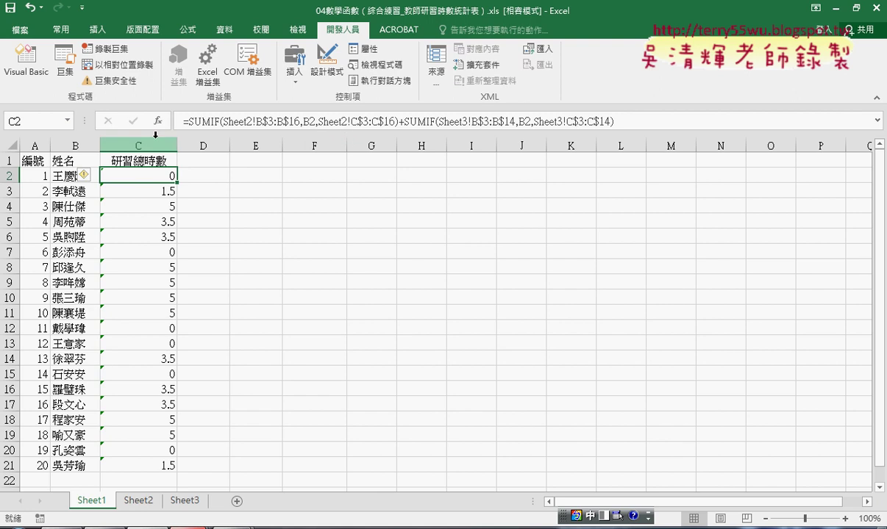
{"action": "left_click", "coordinate": [160, 191]}
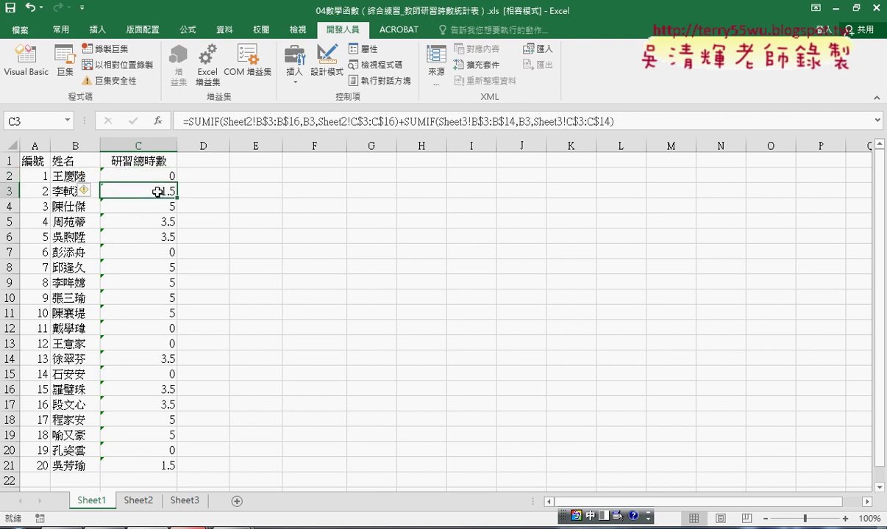
{"action": "left_click", "coordinate": [158, 178]}
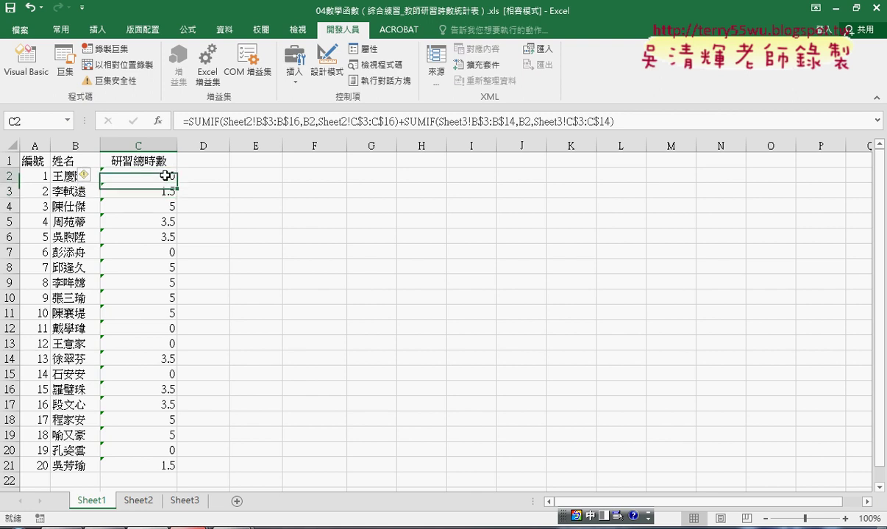
{"action": "left_click", "coordinate": [168, 190]}
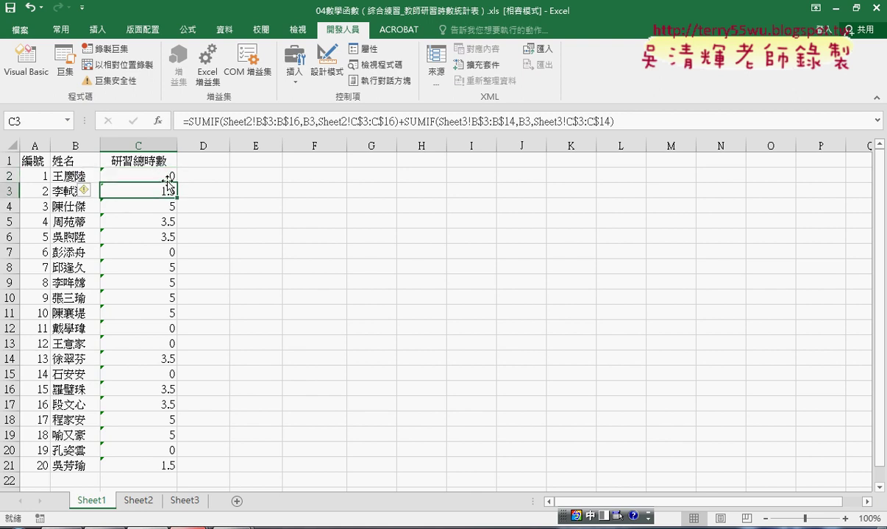
{"action": "left_click", "coordinate": [167, 172]}
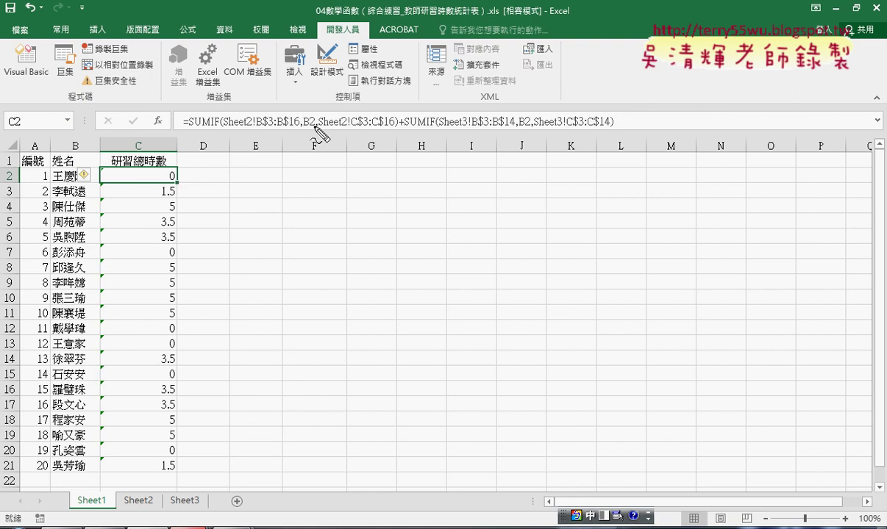
{"action": "left_click_drag", "start_coordinate": [302, 126], "coordinate": [313, 127]}
{"action": "left_click_drag", "start_coordinate": [519, 126], "coordinate": [530, 126]}
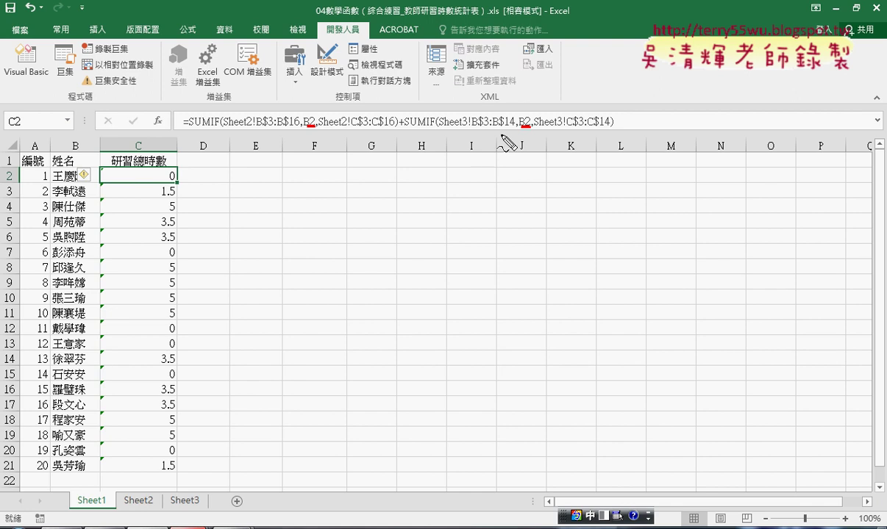
{"action": "key", "text": "Escape"}
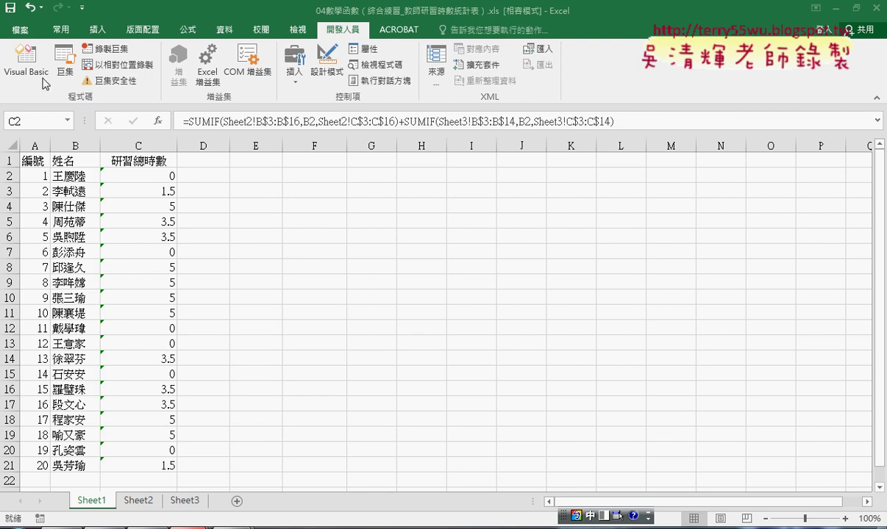
- Open the VBA editor and remove the existing Module1 without exporting it
{"action": "left_click", "coordinate": [34, 71]}
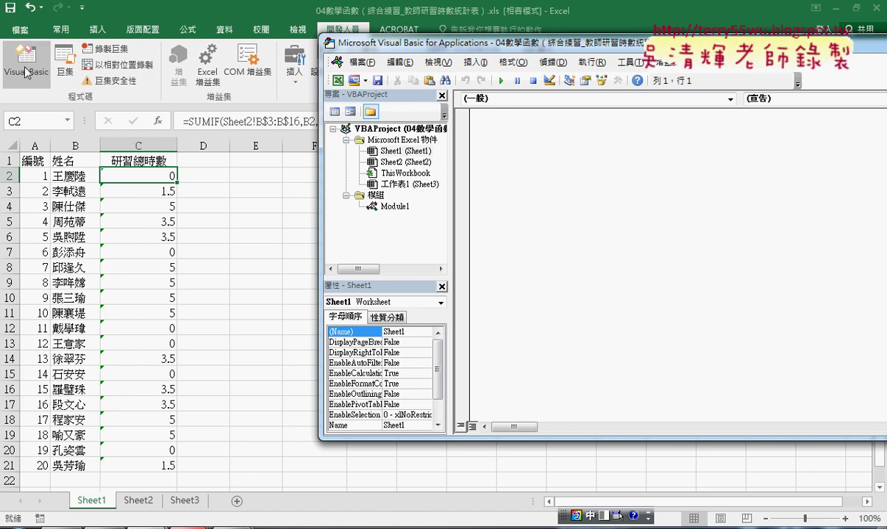
{"action": "left_click", "coordinate": [394, 207]}
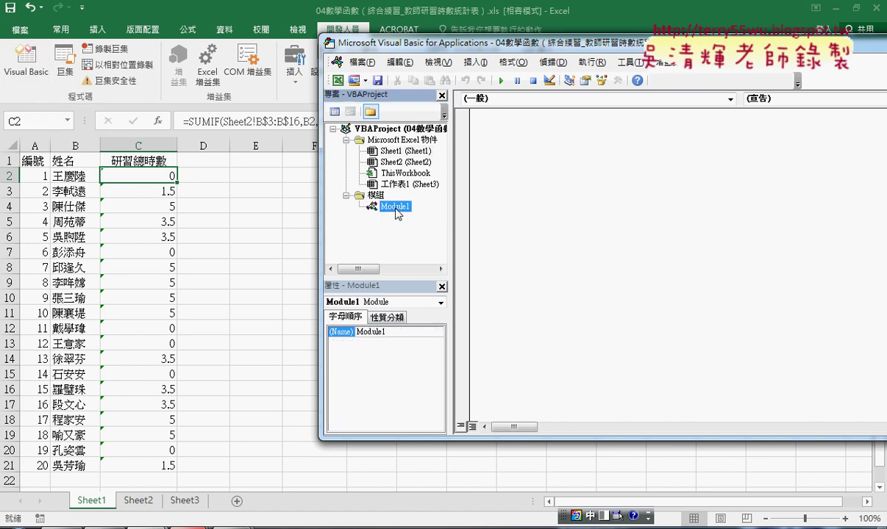
{"action": "right_click", "coordinate": [396, 208]}
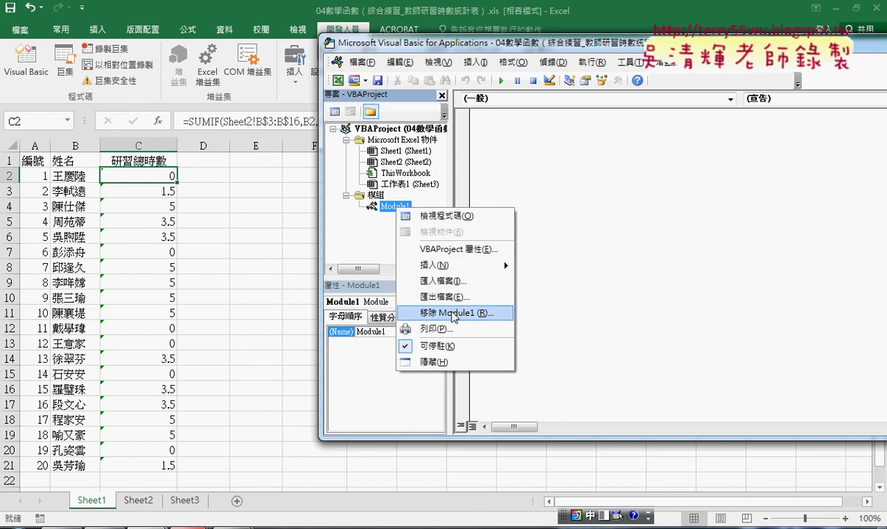
{"action": "left_click", "coordinate": [475, 311]}
{"action": "left_click", "coordinate": [425, 323]}
- Insert a new empty module into the VBA project
{"action": "right_click", "coordinate": [389, 162]}
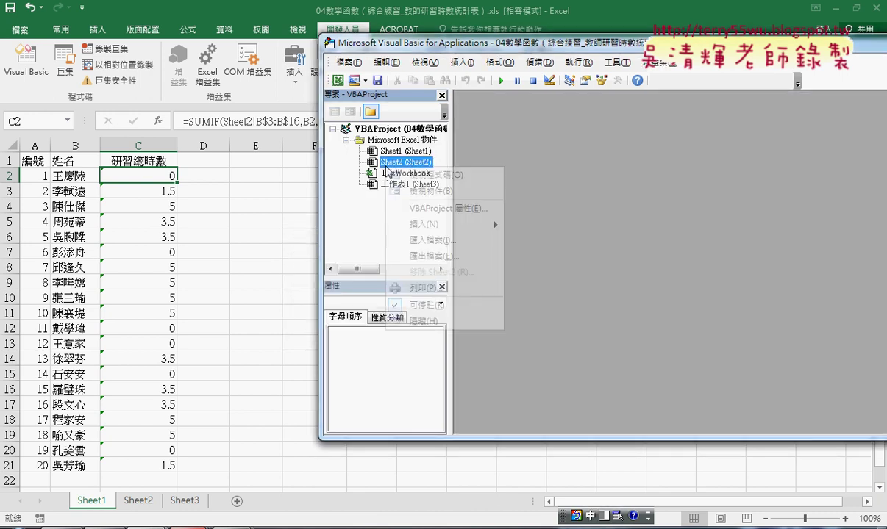
{"action": "mouse_move", "coordinate": [400, 221]}
{"action": "left_click", "coordinate": [550, 249]}
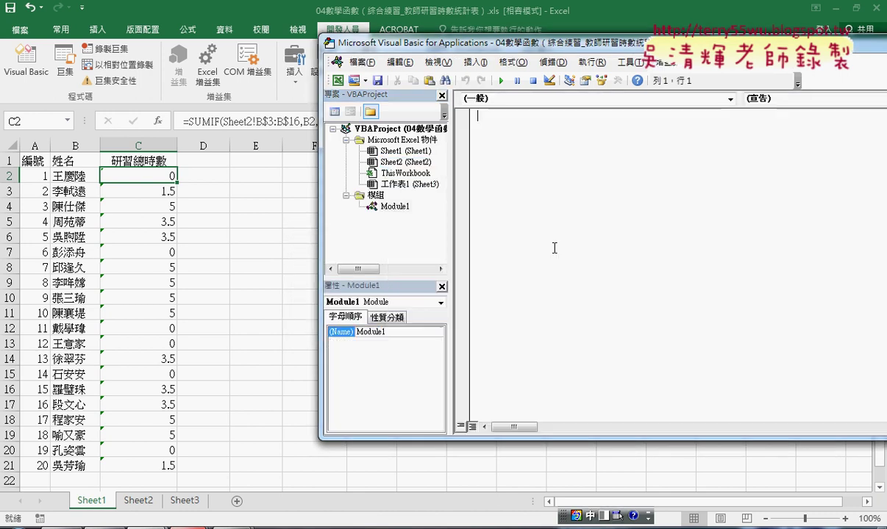
{"action": "mouse_move", "coordinate": [507, 43]}
{"action": "left_mouse_down"}
{"action": "mouse_move", "coordinate": [434, 88]}
{"action": "mouse_move", "coordinate": [394, 130]}
{"action": "left_mouse_up"}
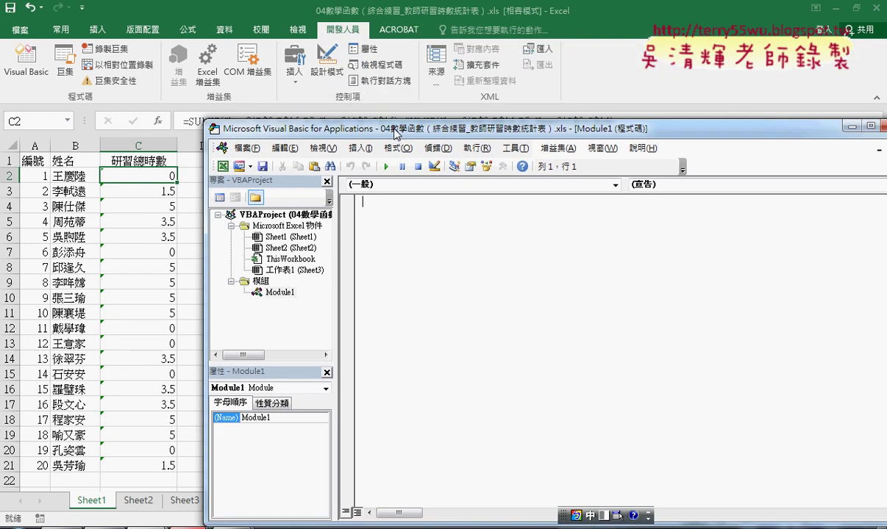
- Open the Add Procedure dialog and close the TeamViewer session notices
{"action": "left_click", "coordinate": [361, 148]}
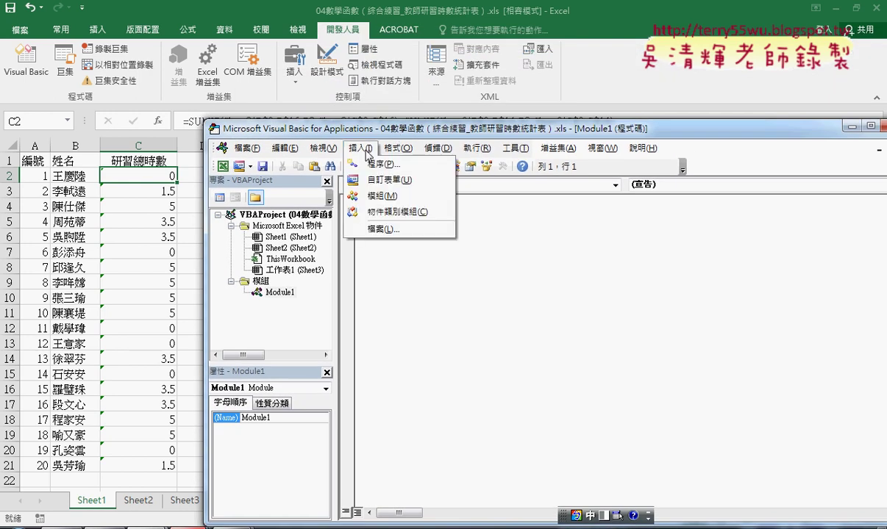
{"action": "left_click", "coordinate": [374, 164]}
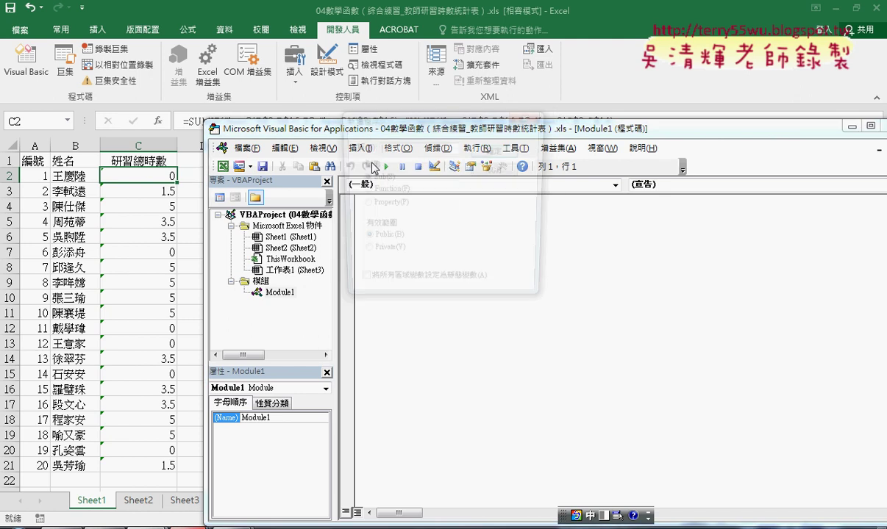
{"action": "left_click_drag", "start_coordinate": [409, 125], "coordinate": [405, 176]}
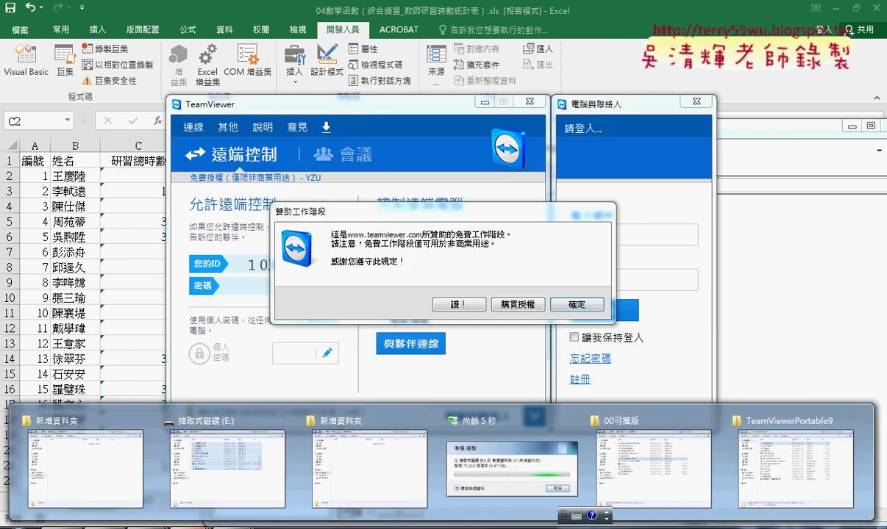
{"action": "left_click", "coordinate": [577, 305]}
{"action": "left_click", "coordinate": [530, 103]}
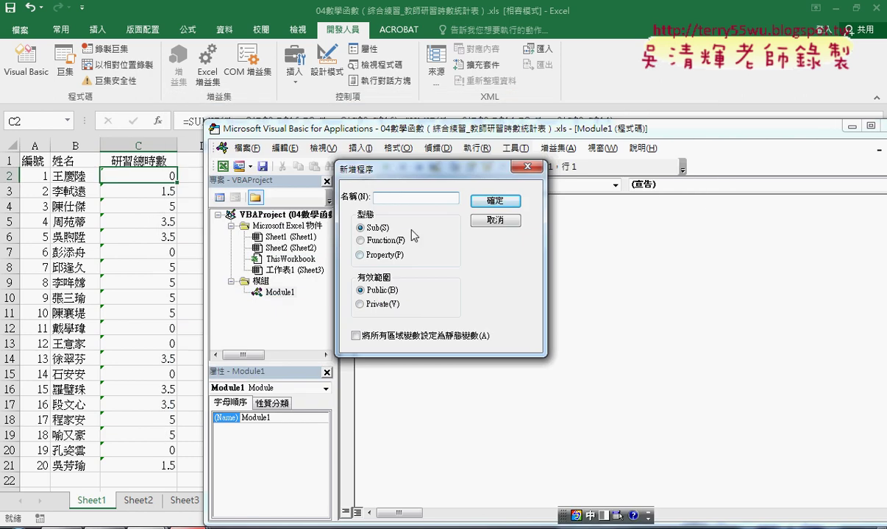
- Create a Public Sub procedure named 教師研習時數統計 in Module1
{"action": "type", "text": "教師研習時數"}
{"action": "type", "text": "教師研習時數"}
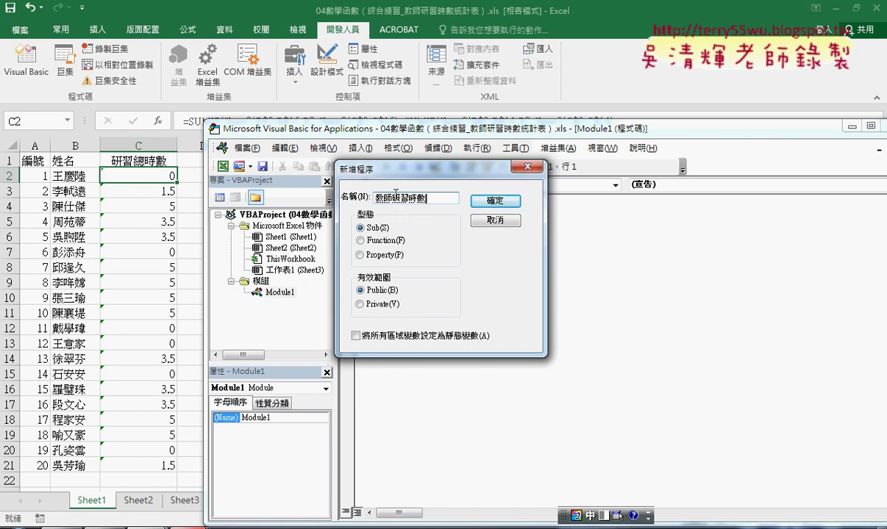
{"action": "type", "text": "同"}
{"action": "key", "text": "BackSpace"}
{"action": "type", "text": "ㄊㄨ"}
{"action": "type", "text": "統計"}
{"action": "left_click_drag", "start_coordinate": [442, 197], "coordinate": [368, 197]}
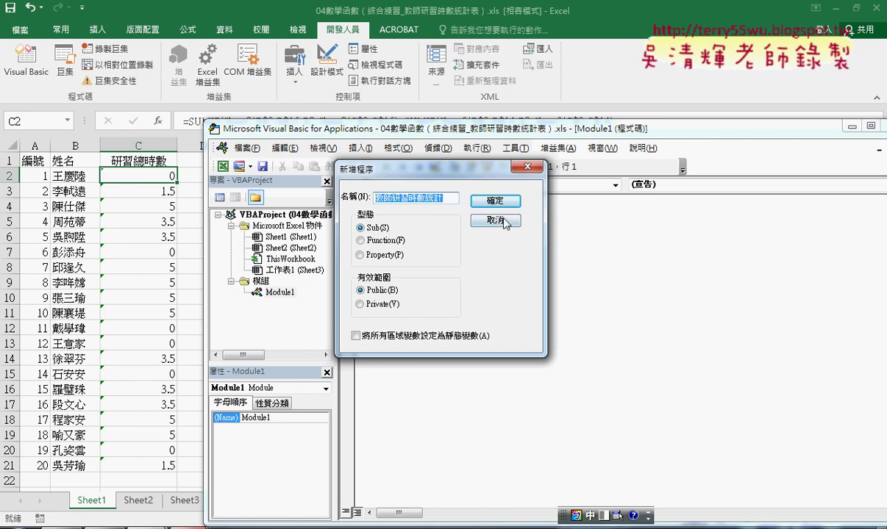
{"action": "left_click", "coordinate": [485, 200]}
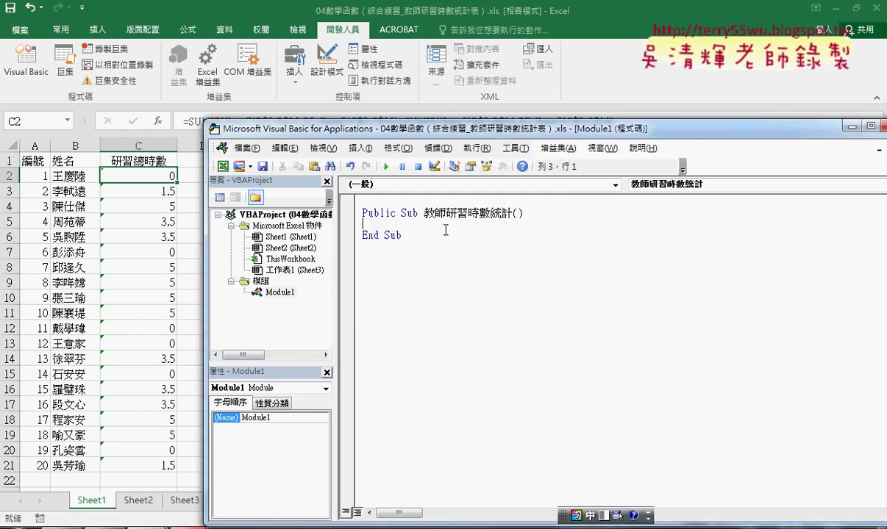
- Write the loop header For i = 2 To Range("A2").End(xlDown).Row inside the Sub
{"action": "key", "text": "Tab"}
{"action": "key", "text": "shift"}
{"action": "type", "text": "fo"}
{"action": "type", "text": "r i="}
{"action": "type", "text": "2 t"}
{"action": "type", "text": "o ra"}
{"action": "type", "text": "nge(\""}
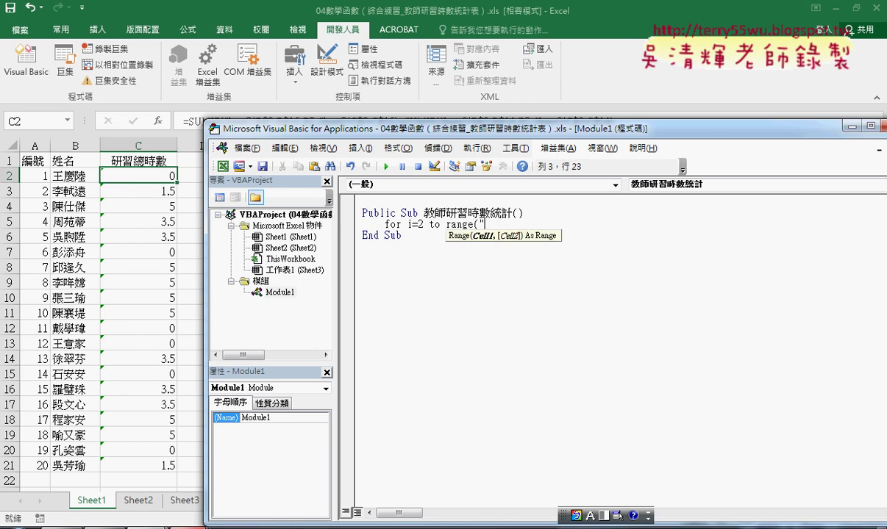
{"action": "type", "text": "A2"}
{"action": "type", "text": "\":)"}
{"action": "key", "text": "Left"}
{"action": "key", "text": "BackSpace"}
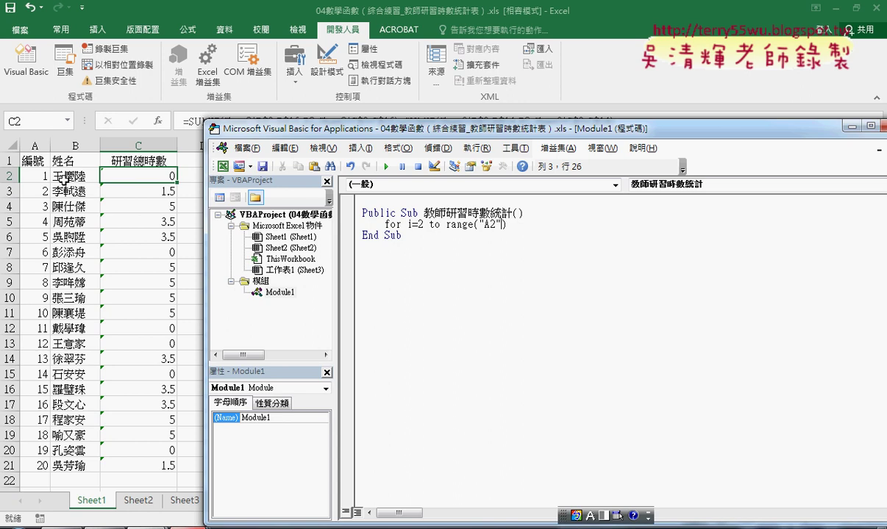
{"action": "key", "text": "Right"}
{"action": "type", "text": "."}
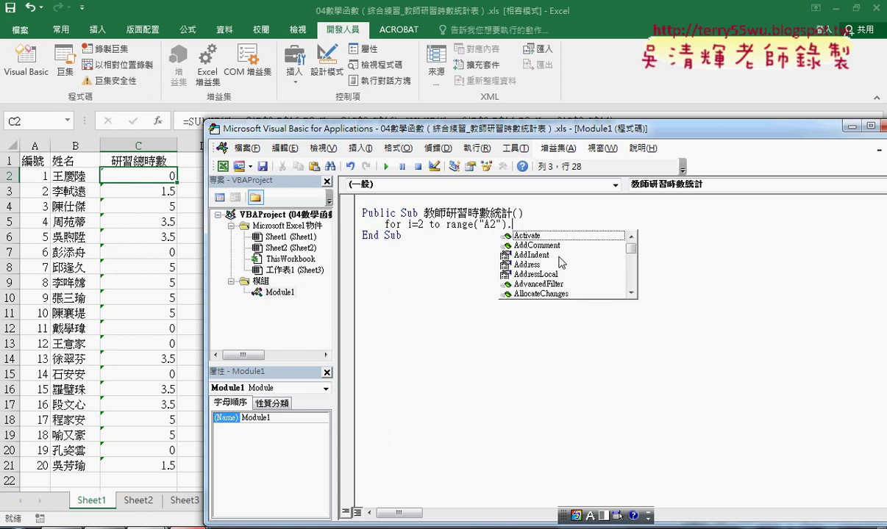
{"action": "type", "text": "E"}
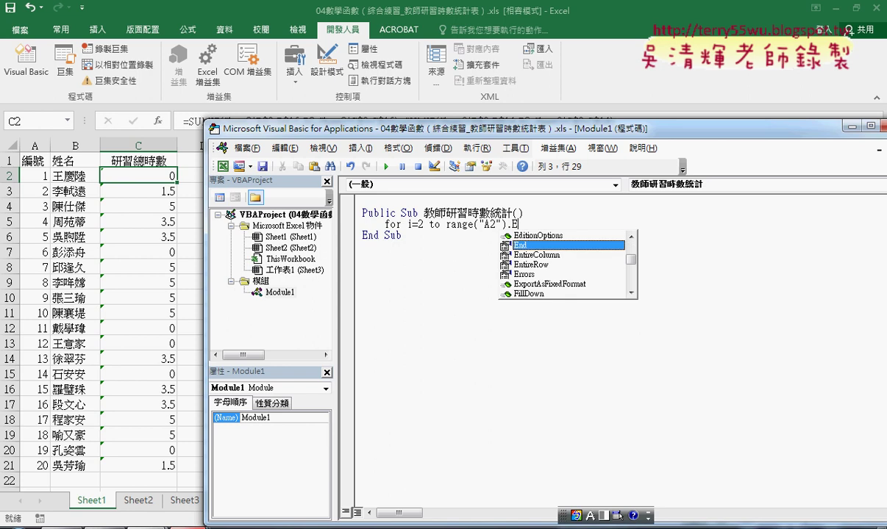
{"action": "type", "text": "nd ("}
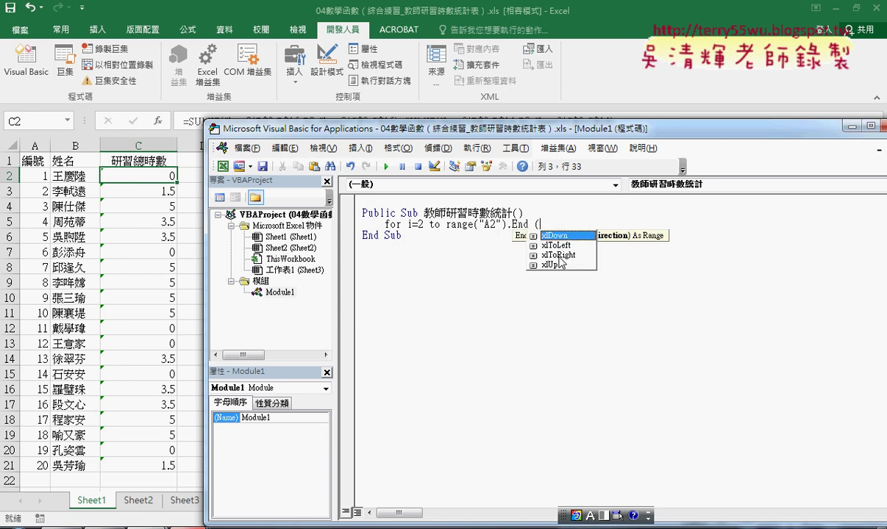
{"action": "key", "text": "space"}
{"action": "type", "text": "("}
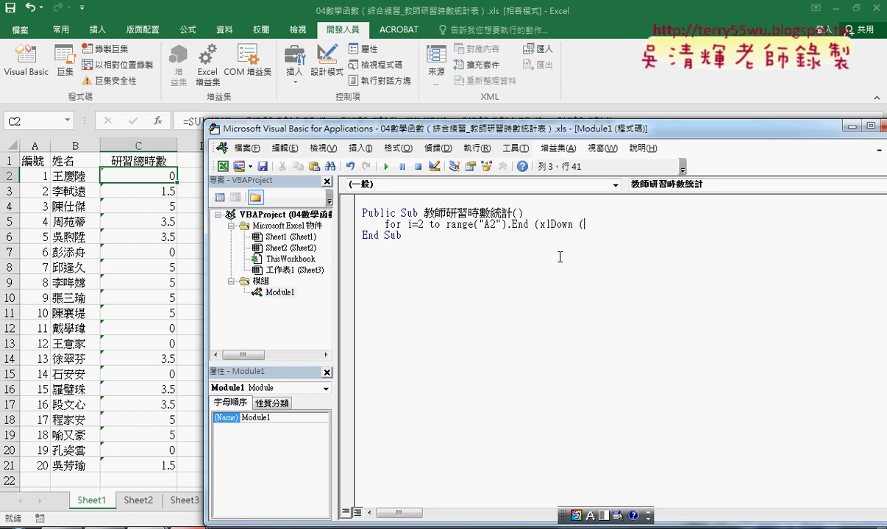
{"action": "key", "text": "BackSpace"}
{"action": "type", "text": ")"}
{"action": "type", "text": ".row"}
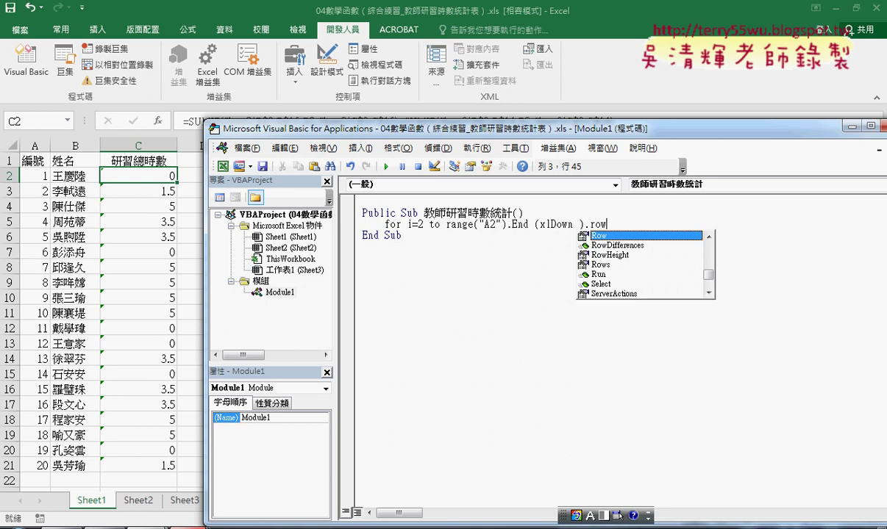
{"action": "key", "text": "Return"}
{"action": "key", "text": "Return"}
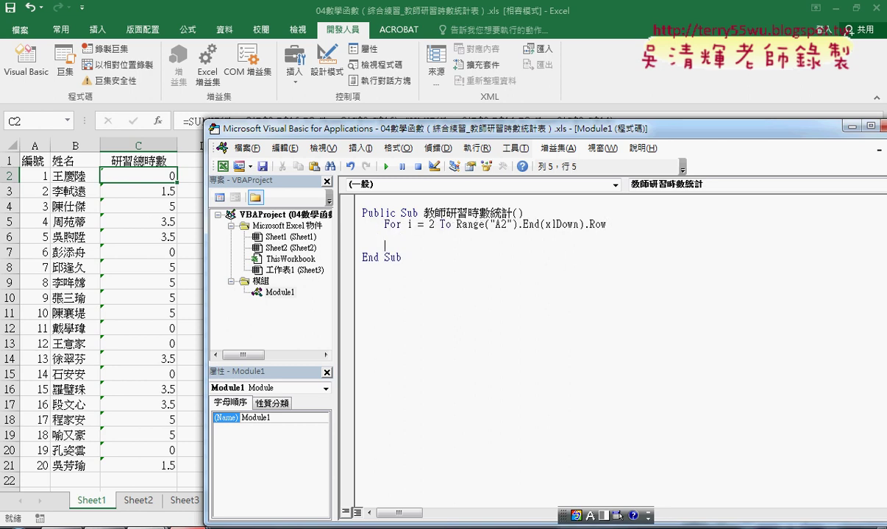
- Close the loop with Next and put Cells(i, "C") = "" inside it
{"action": "type", "text": "next"}
{"action": "key", "text": "Up"}
{"action": "type", "text": "cel"}
{"action": "type", "text": "ls"}
{"action": "type", "text": "(i"}
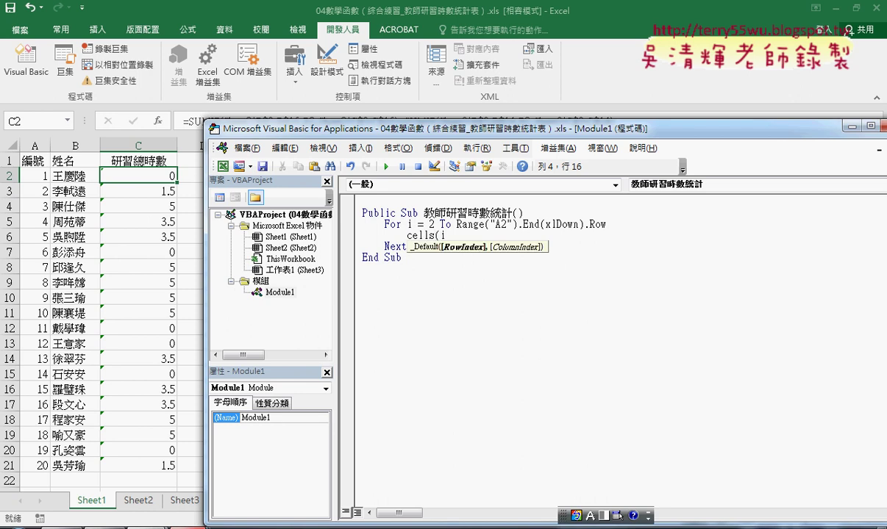
{"action": "type", "text": ",\"C"}
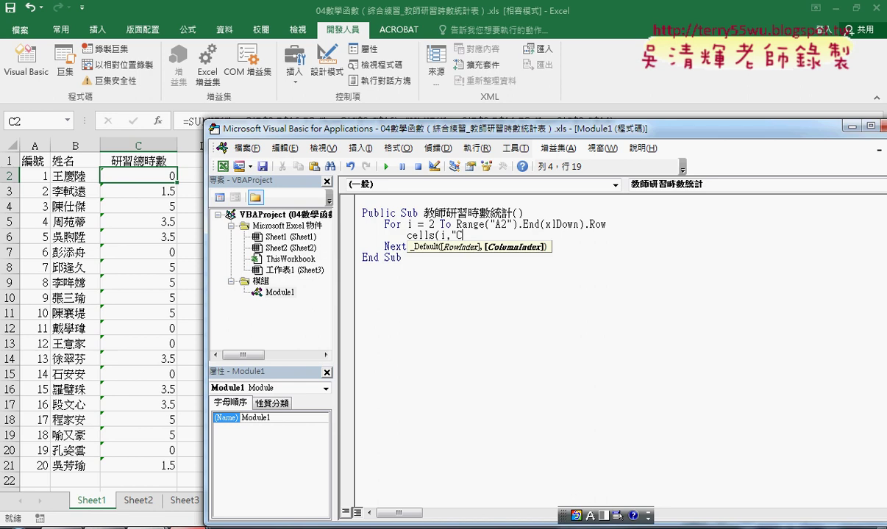
{"action": "type", "text": "\")"}
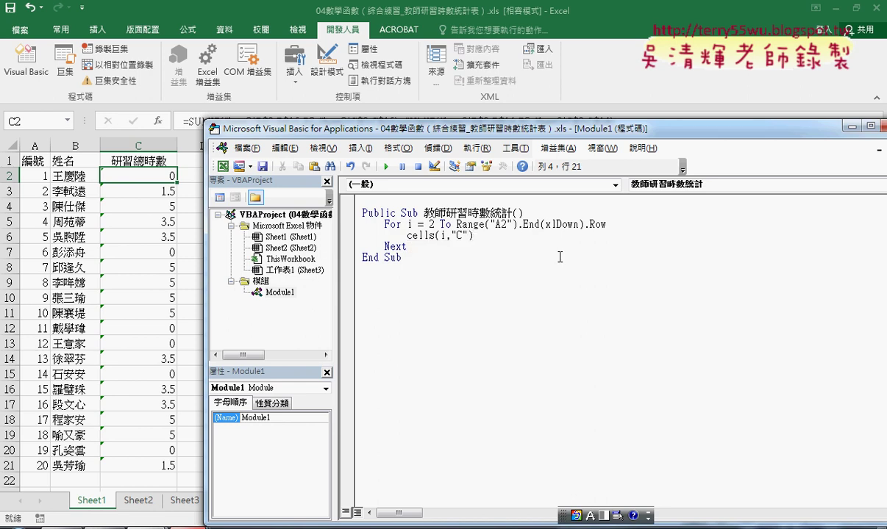
{"action": "type", "text": "=\"\""}
{"action": "key", "text": "Down"}
- Duplicate the macro below End Sub and rename the copy 教師研習時數統計清除
{"action": "double_click", "coordinate": [502, 235]}
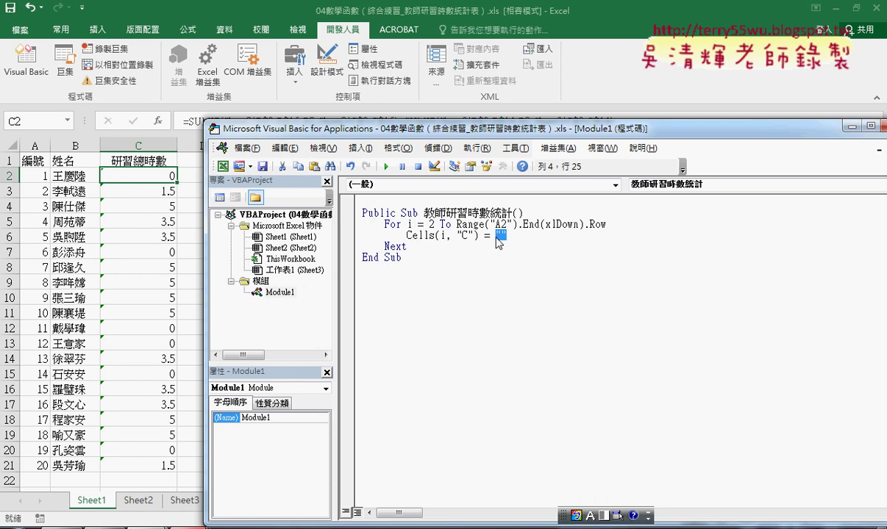
{"action": "mouse_move", "coordinate": [382, 251]}
{"action": "left_mouse_down"}
{"action": "mouse_move", "coordinate": [362, 213]}
{"action": "mouse_move", "coordinate": [379, 281]}
{"action": "left_mouse_up"}
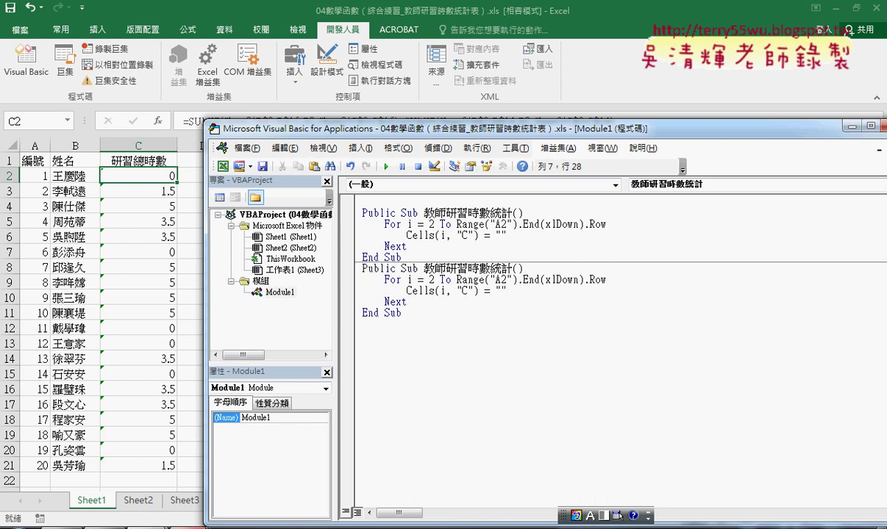
{"action": "key", "text": "shift+End"}
{"action": "type", "text": "清除"}
{"action": "type", "text": "()"}
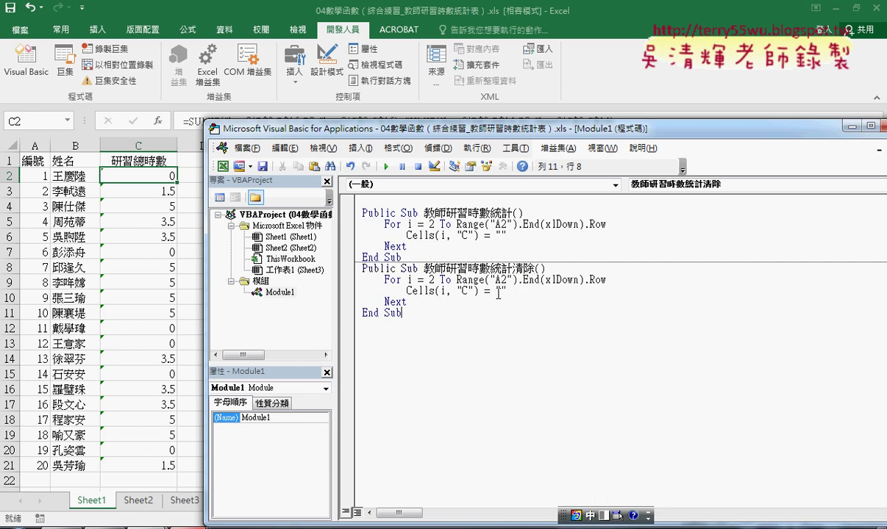
{"action": "left_click_drag", "start_coordinate": [506, 291], "coordinate": [496, 291]}
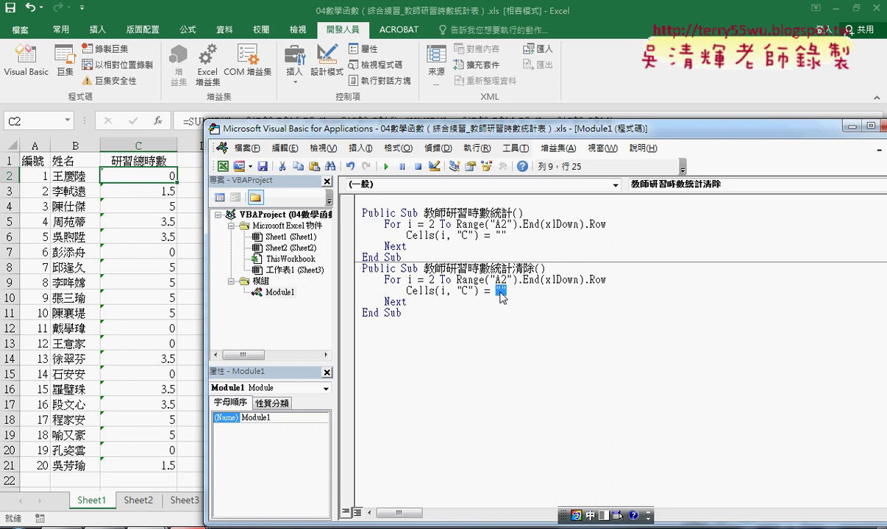
{"action": "left_click", "coordinate": [425, 291]}
{"action": "left_click", "coordinate": [503, 236]}
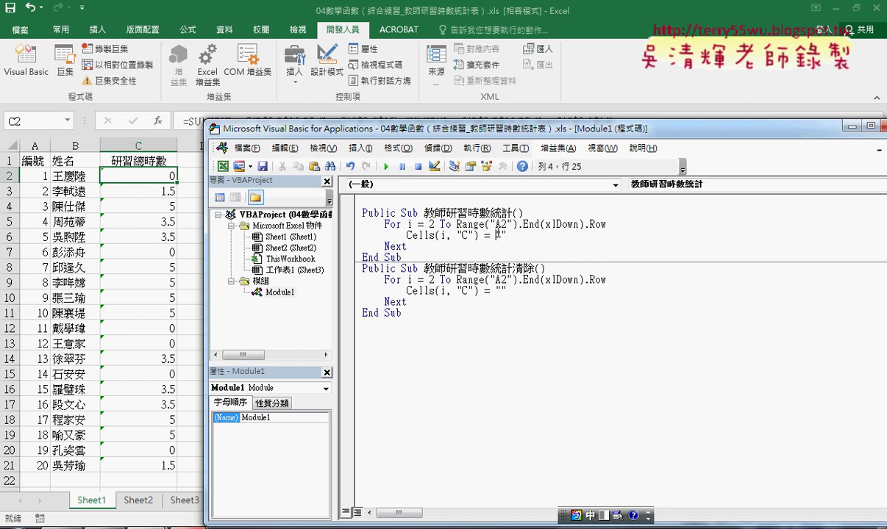
- Copy C2's two-sheet SUMIF formula, leaving C2 unchanged, and return to the VBA editor
{"action": "left_click_drag", "start_coordinate": [559, 134], "coordinate": [519, 159]}
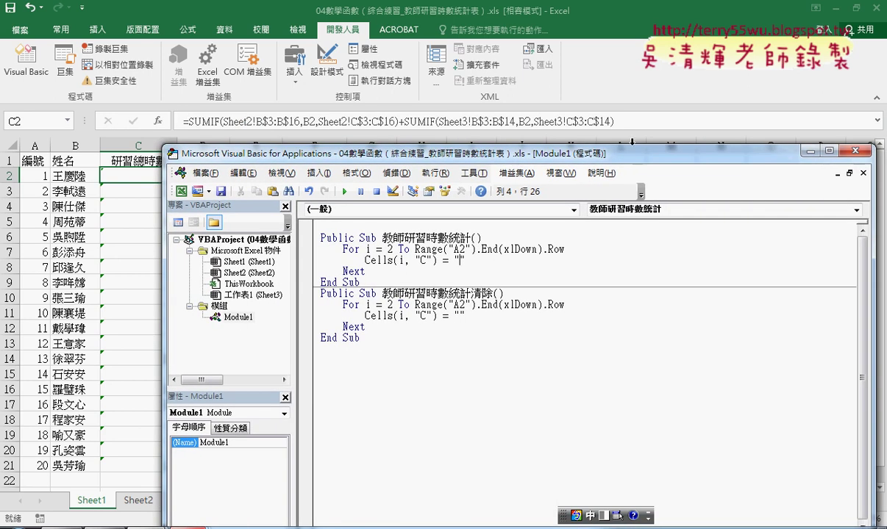
{"action": "triple_click", "coordinate": [595, 121]}
{"action": "key", "text": "ctrl+c"}
{"action": "right_click", "coordinate": [220, 122]}
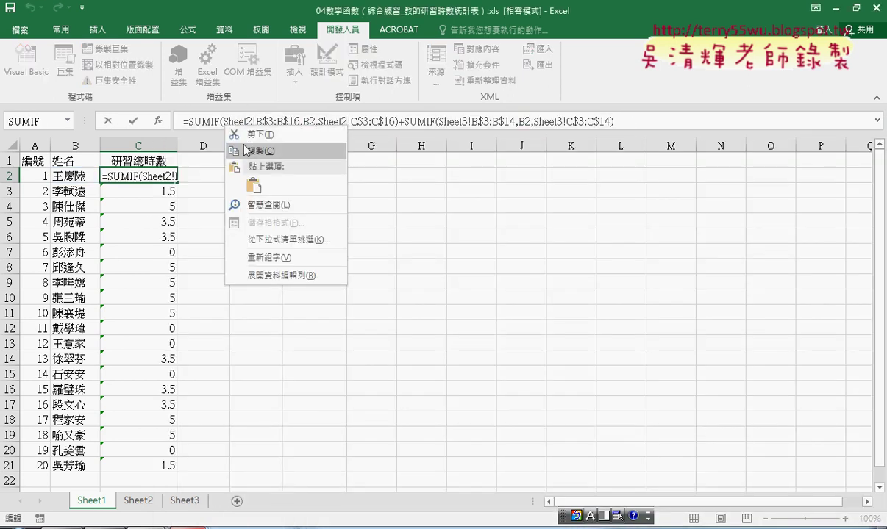
{"action": "left_click", "coordinate": [242, 148]}
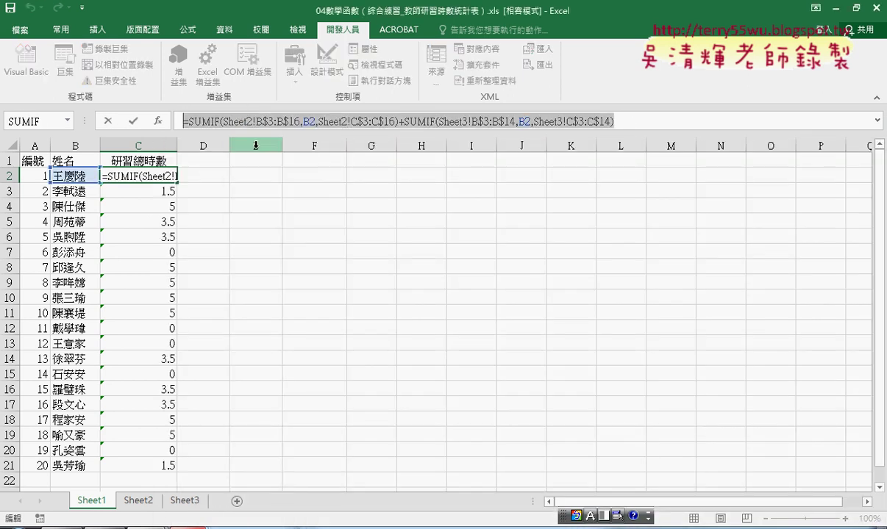
{"action": "left_click", "coordinate": [109, 121]}
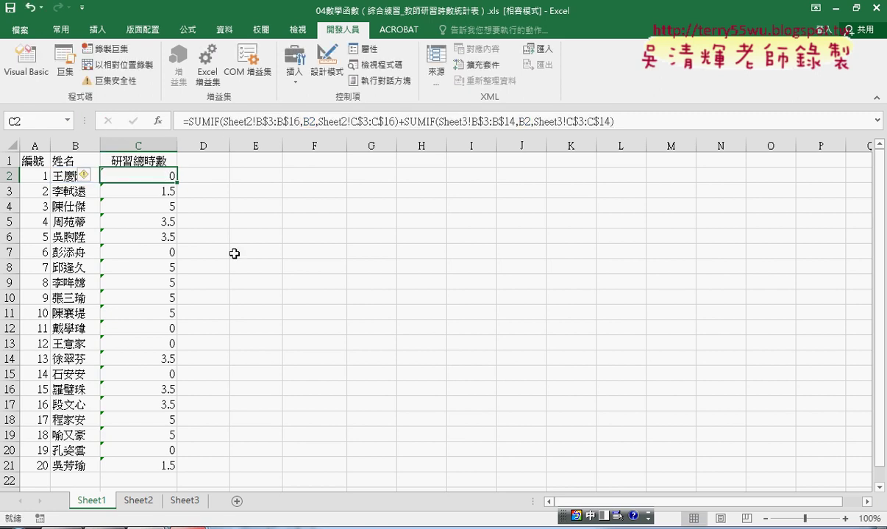
{"action": "mouse_move", "coordinate": [188, 526]}
{"action": "left_click", "coordinate": [232, 469]}
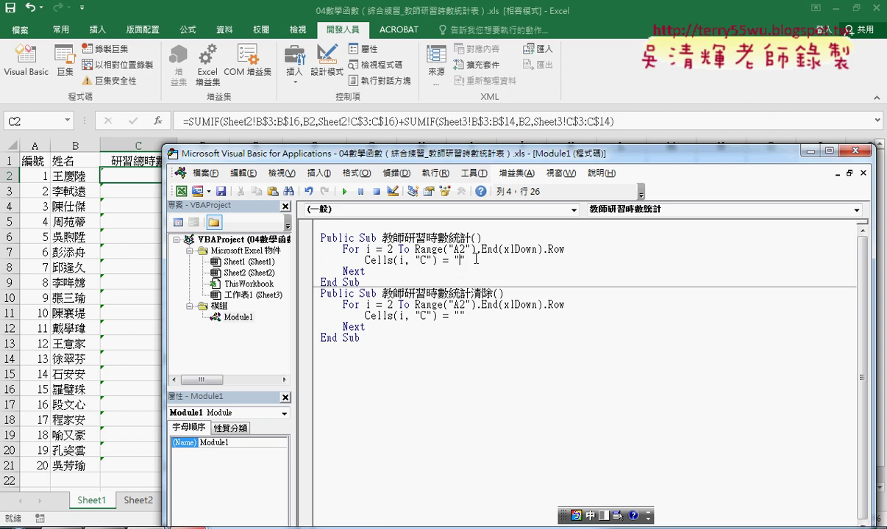
- Paste the SUMIF formula into the Cells line, replacing the first B2's row with " & i & "
{"action": "key", "text": "ctrl+v"}
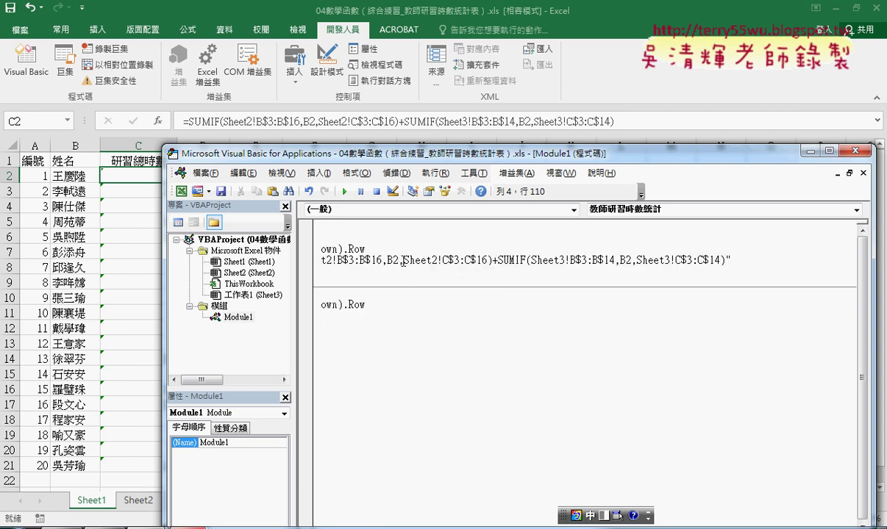
{"action": "left_click", "coordinate": [397, 259]}
{"action": "left_click_drag", "start_coordinate": [624, 260], "coordinate": [631, 259]}
{"action": "left_click_drag", "start_coordinate": [392, 260], "coordinate": [398, 259]}
{"action": "type", "text": "\"\""}
{"action": "key", "text": "Left"}
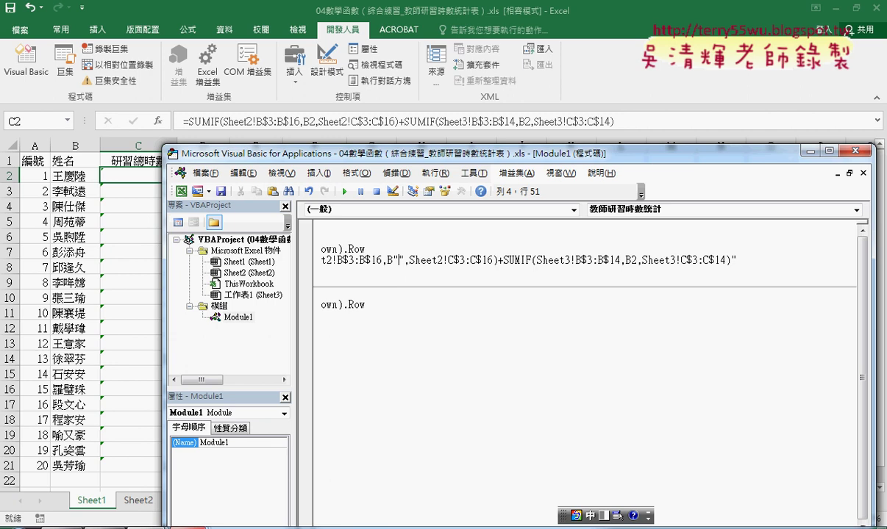
{"action": "type", "text": "&&"}
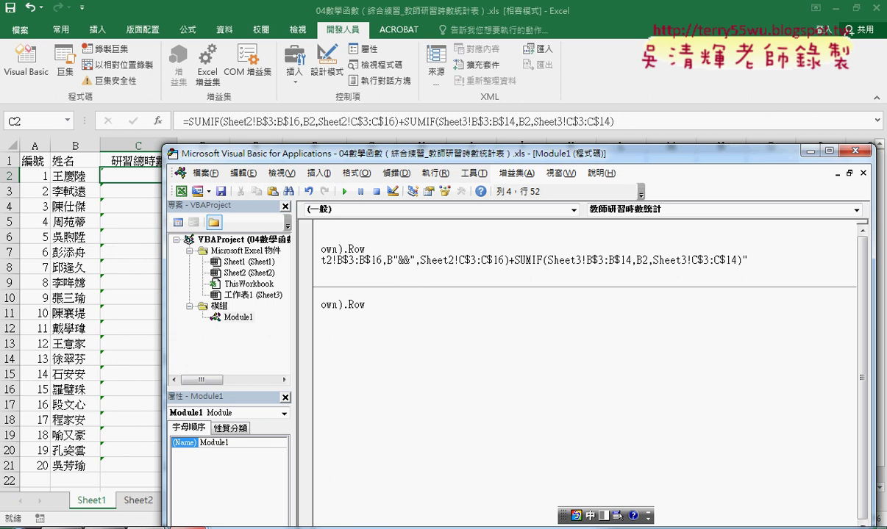
{"action": "type", "text": "ㄞ"}
{"action": "key", "text": "shift"}
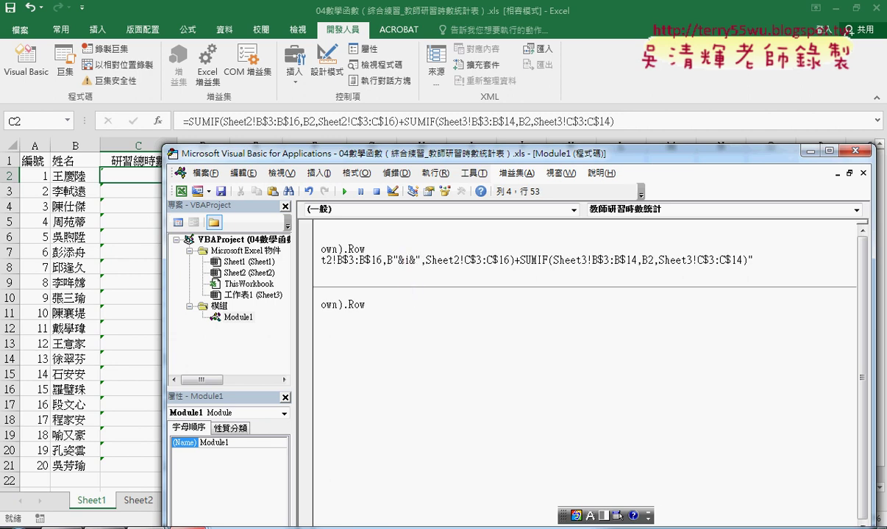
{"action": "left_click", "coordinate": [399, 260]}
{"action": "key", "text": "space"}
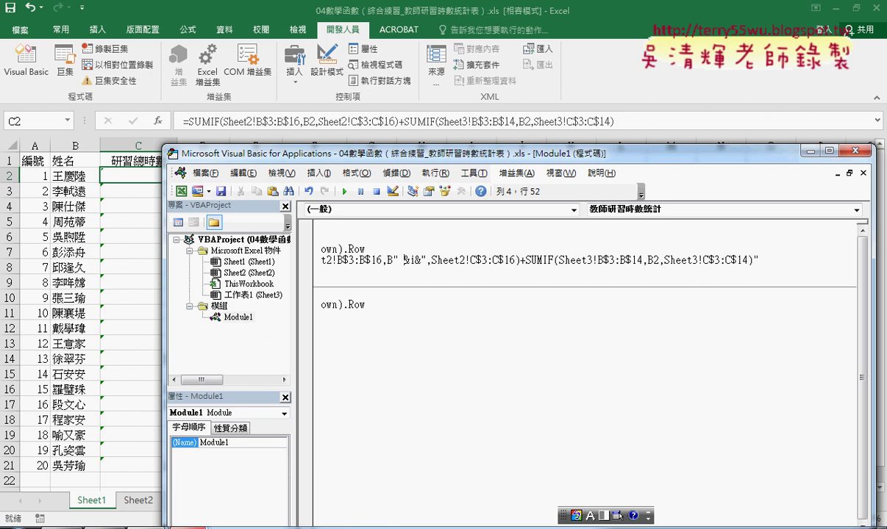
{"action": "key", "text": "Right"}
{"action": "key", "text": "space"}
{"action": "key", "text": "Right"}
{"action": "key", "text": "space"}
{"action": "key", "text": "Right"}
{"action": "key", "text": "space"}
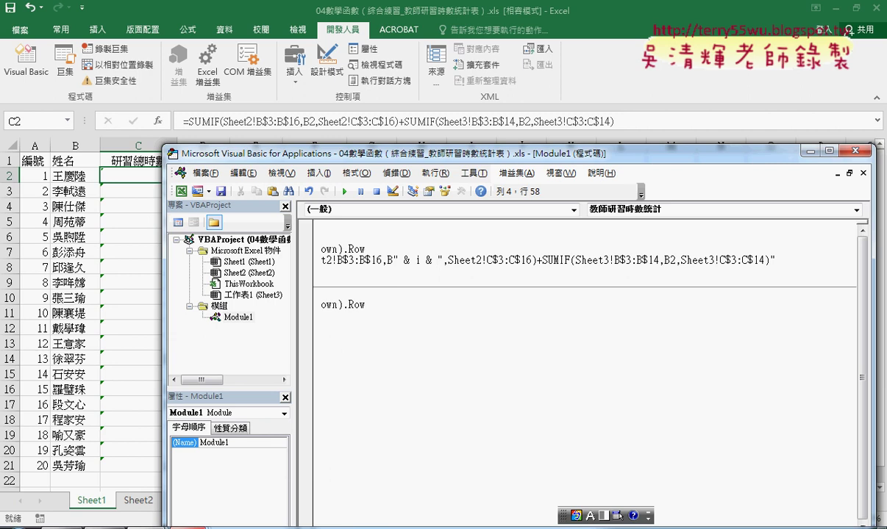
- Replace the second B2's row with the same " & i & " concatenation
{"action": "left_click_drag", "start_coordinate": [393, 260], "coordinate": [441, 264]}
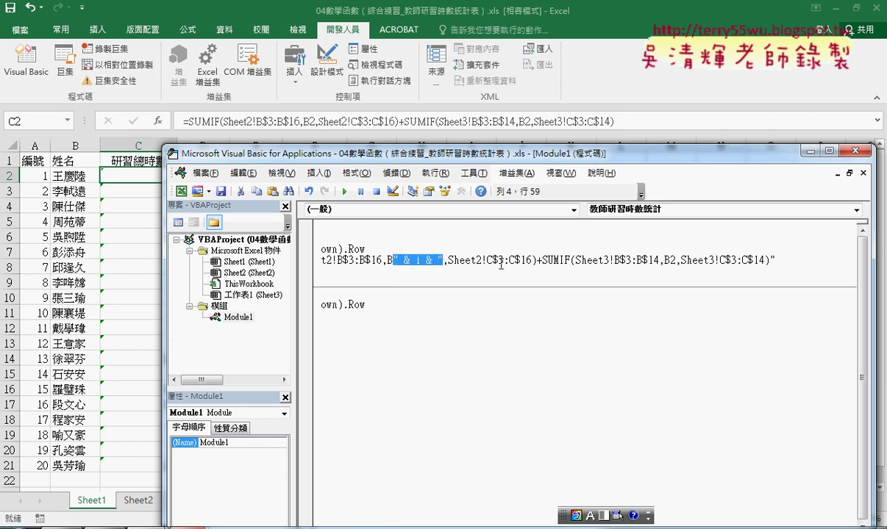
{"action": "right_click", "coordinate": [384, 248]}
{"action": "left_click", "coordinate": [434, 289]}
{"action": "left_click", "coordinate": [674, 261]}
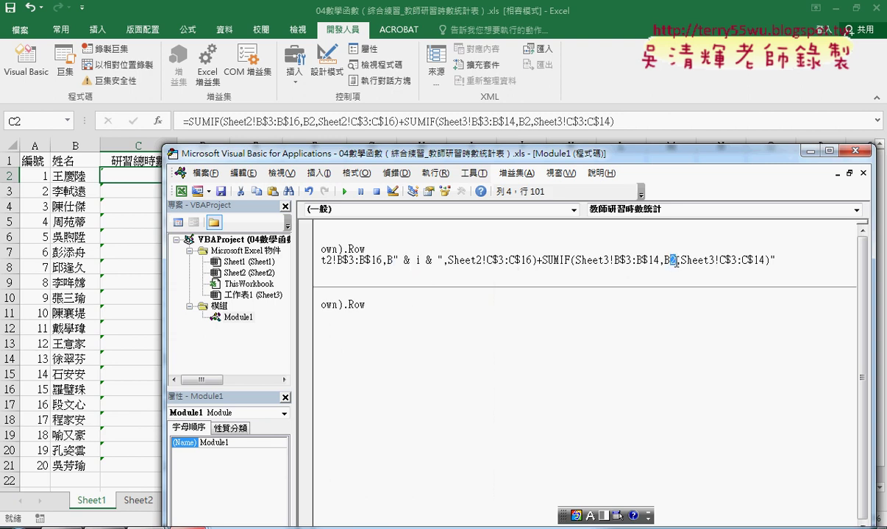
{"action": "right_click", "coordinate": [674, 262]}
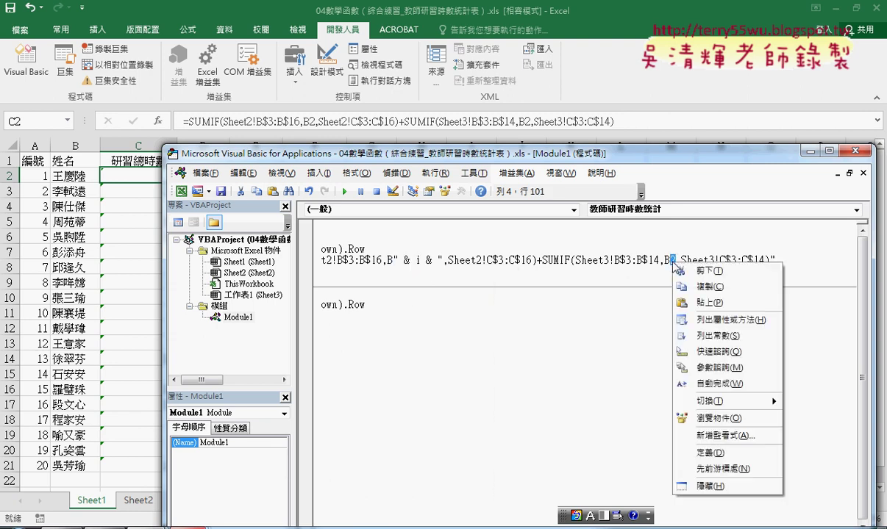
{"action": "left_click", "coordinate": [699, 302]}
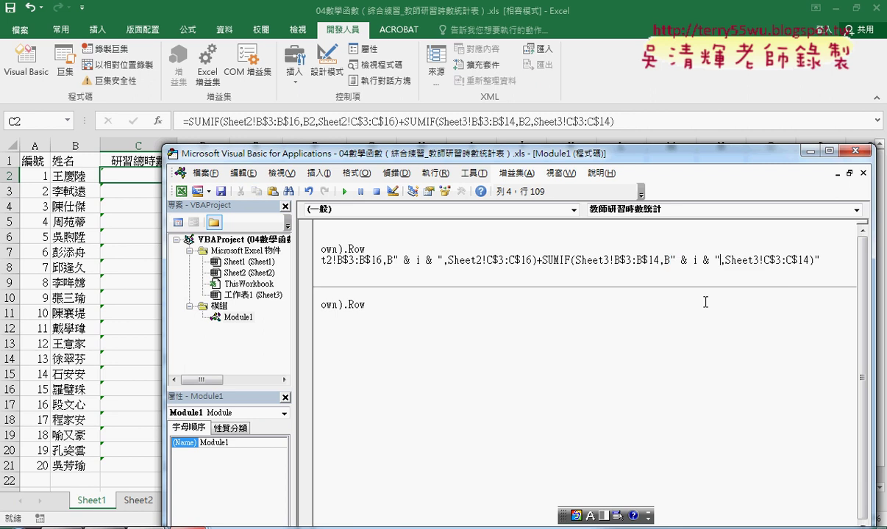
{"action": "left_click_drag", "start_coordinate": [721, 261], "coordinate": [670, 260]}
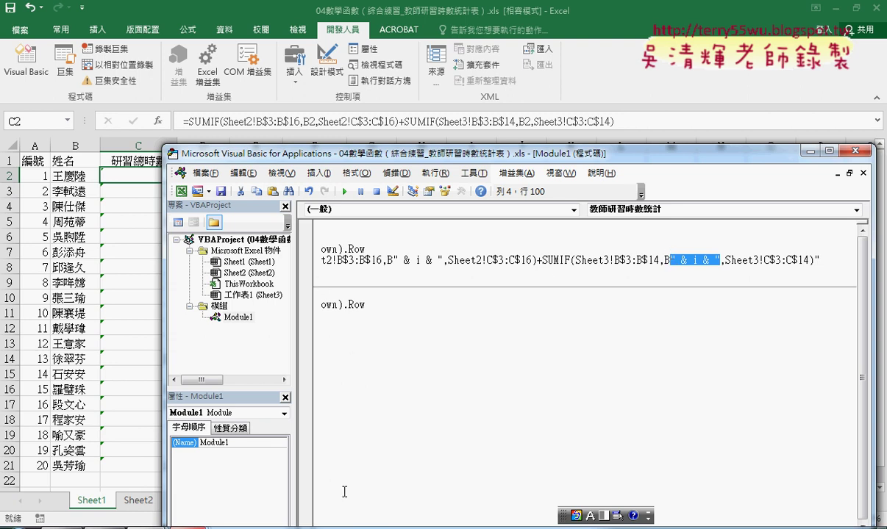
{"action": "left_click_drag", "start_coordinate": [446, 153], "coordinate": [517, 83]}
{"action": "left_click_drag", "start_coordinate": [415, 409], "coordinate": [389, 409]}
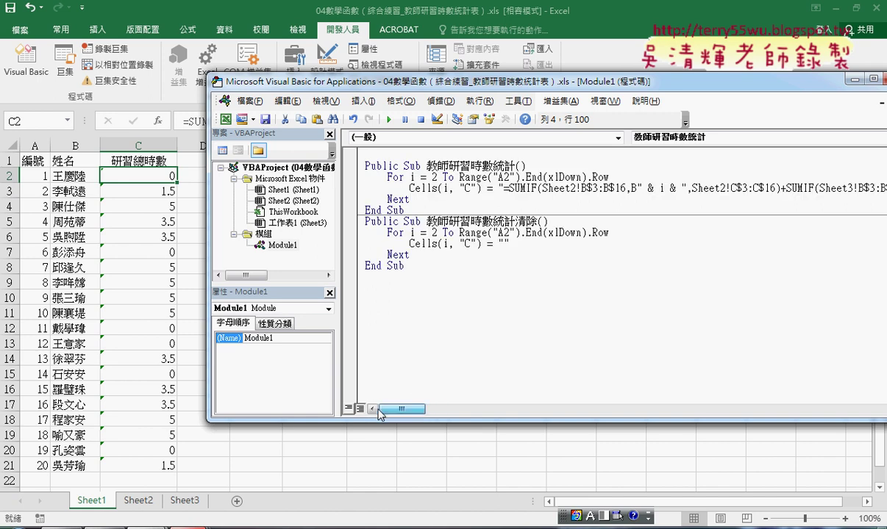
- Run the clearing macro to empty column C, then rerun the fill macro to restore totals
{"action": "left_click", "coordinate": [443, 243]}
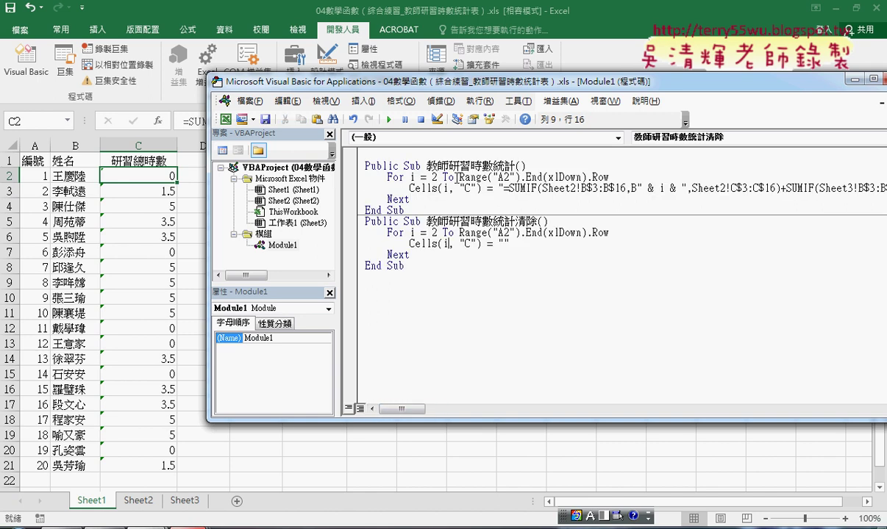
{"action": "left_click", "coordinate": [390, 120]}
{"action": "left_click", "coordinate": [417, 188]}
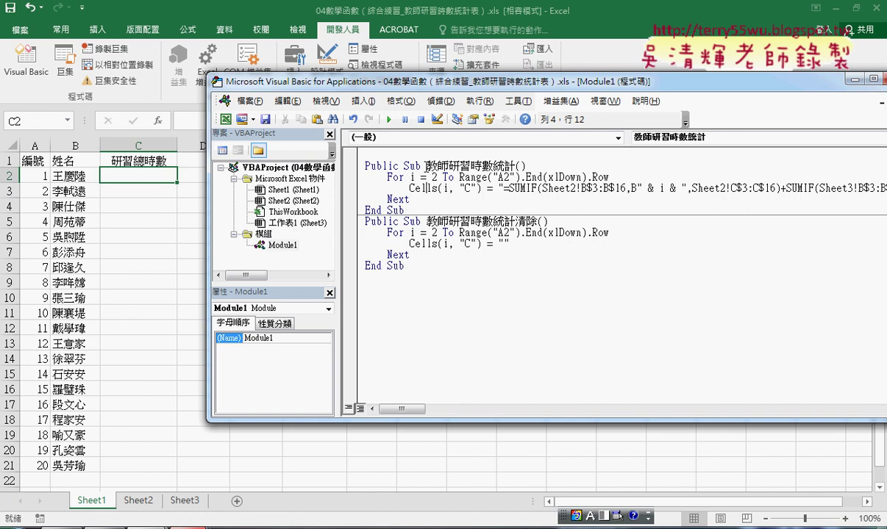
{"action": "left_click", "coordinate": [389, 119]}
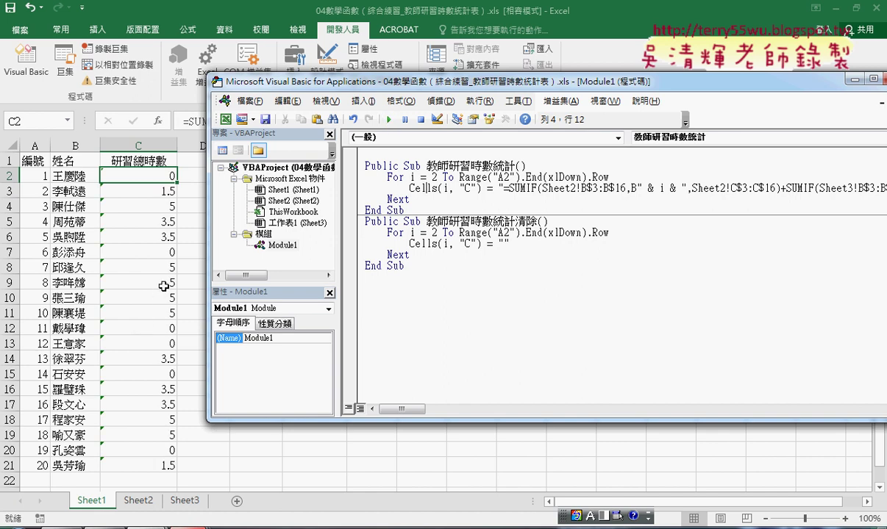
{"action": "left_click_drag", "start_coordinate": [347, 89], "coordinate": [527, 93]}
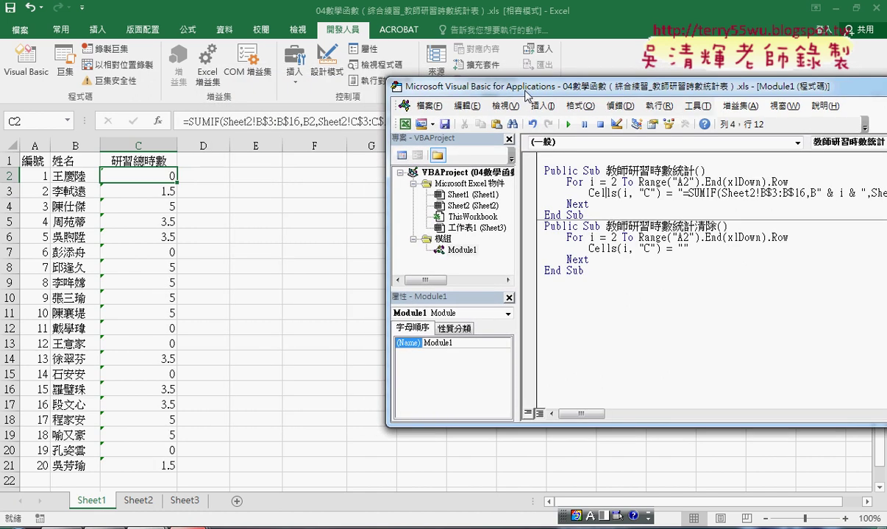
{"action": "left_click", "coordinate": [294, 77]}
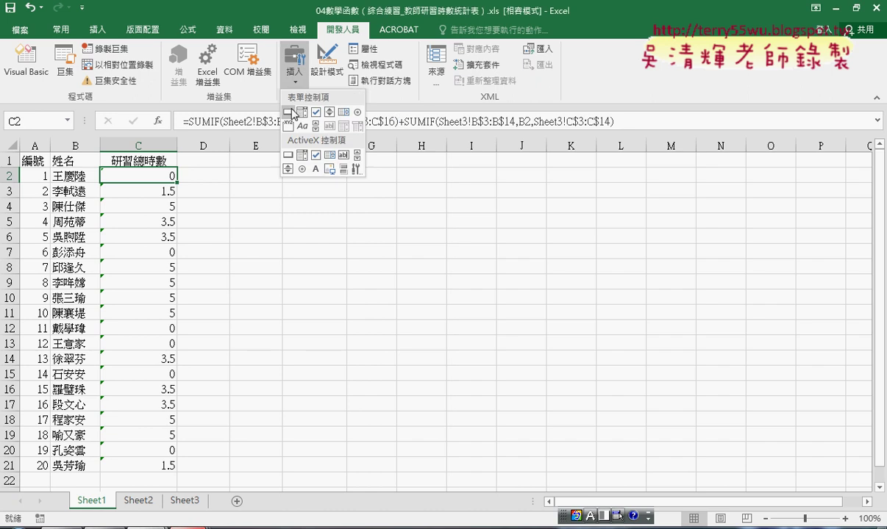
- Draw a form button over E2:G3 and assign it the 教師研習時數統計 macro
{"action": "left_click", "coordinate": [288, 112]}
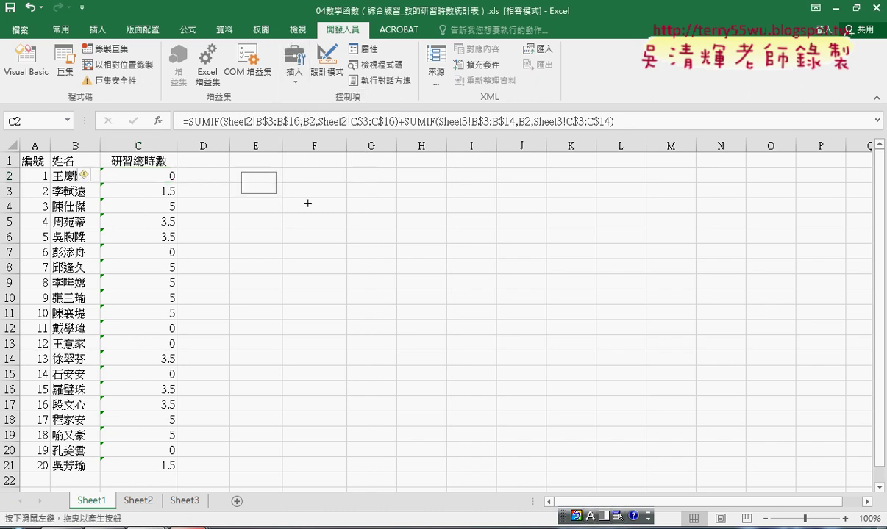
{"action": "left_click_drag", "start_coordinate": [308, 203], "coordinate": [406, 213]}
{"action": "left_click", "coordinate": [408, 161]}
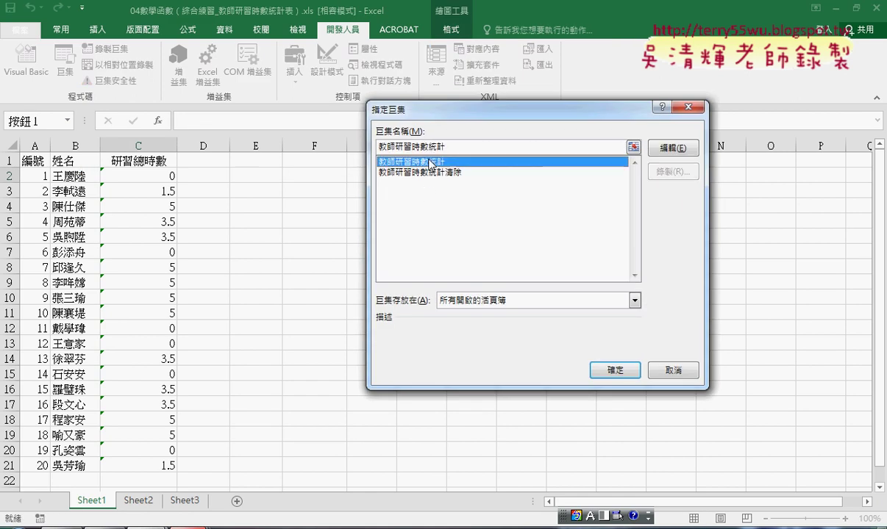
{"action": "right_click", "coordinate": [406, 148]}
{"action": "left_click", "coordinate": [434, 173]}
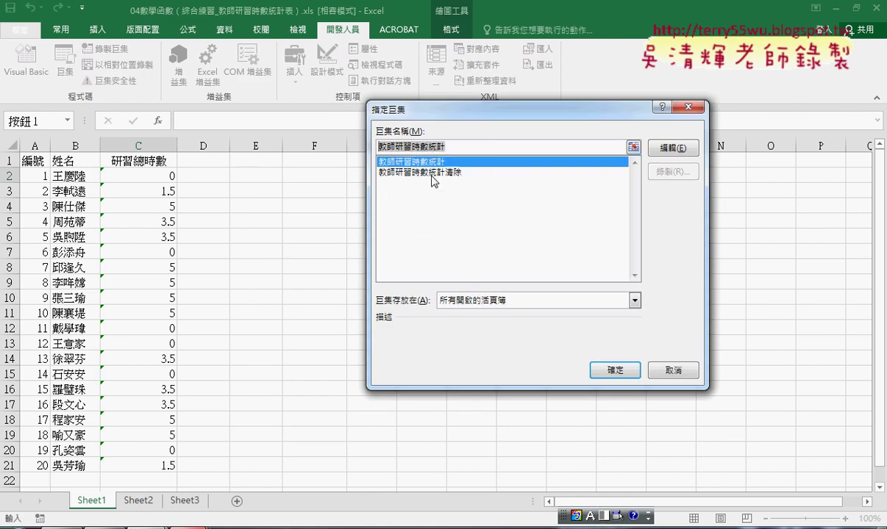
{"action": "left_click", "coordinate": [616, 370]}
- Label the button 教師研習時數統計 and copy it
{"action": "left_click", "coordinate": [311, 188]}
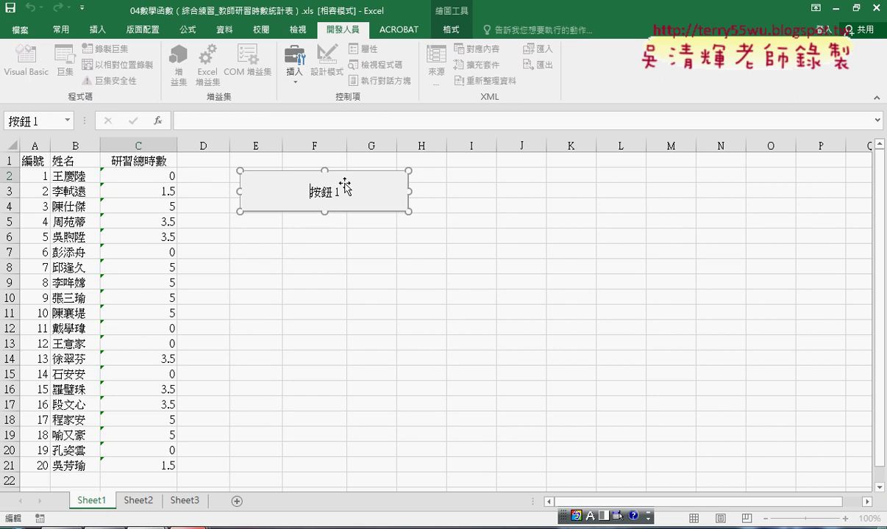
{"action": "key", "text": "Delete"}
{"action": "key", "text": "Delete"}
{"action": "key", "text": "Delete"}
{"action": "type", "text": "教師研習時數統計"}
{"action": "left_click", "coordinate": [364, 297]}
{"action": "left_click", "coordinate": [307, 199], "text": "ctrl"}
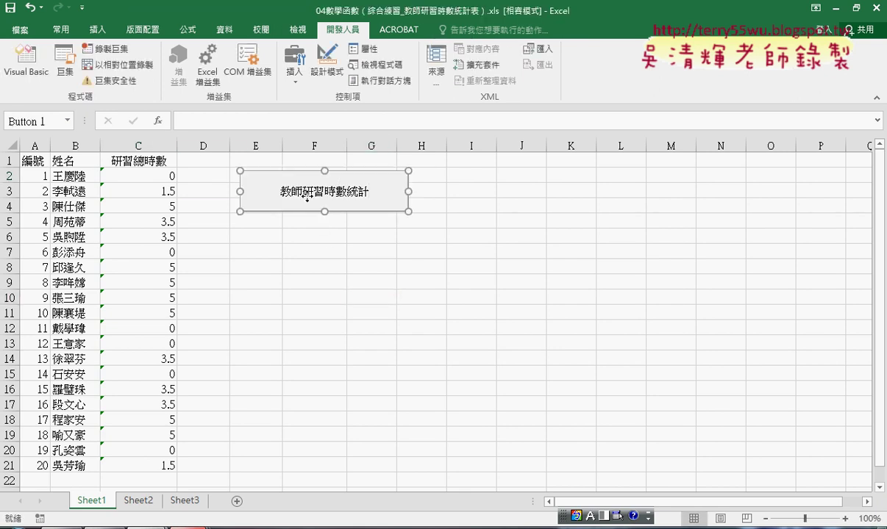
{"action": "right_click", "coordinate": [308, 198]}
{"action": "left_click", "coordinate": [235, 222]}
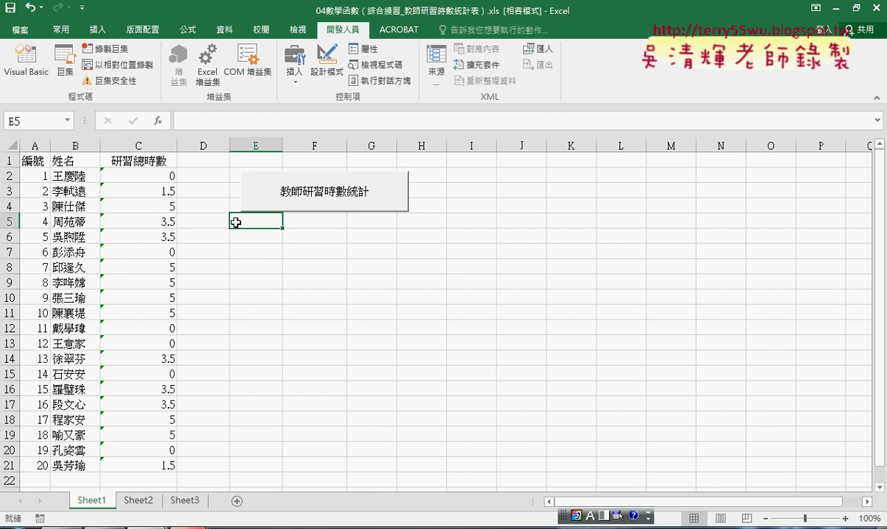
- Paste a copy of the button at E5 and assign it the 教師研習時數統計清除 macro
{"action": "key", "text": "ctrl+v"}
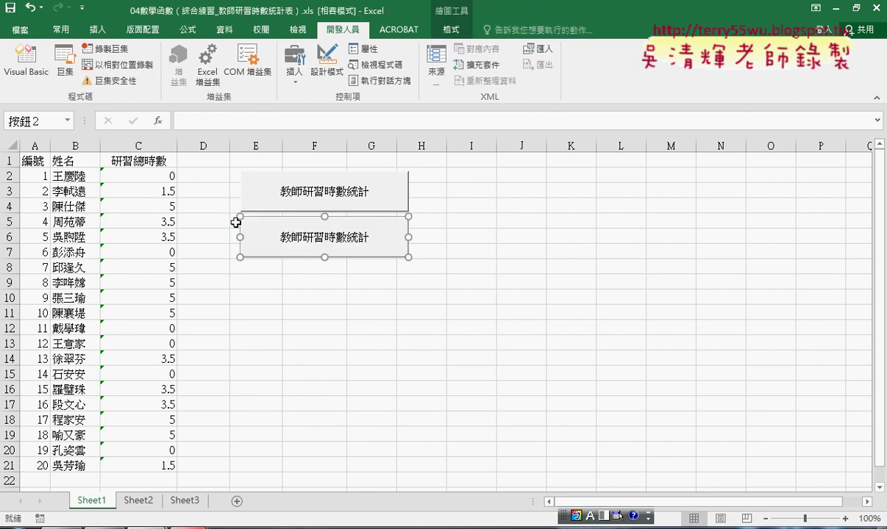
{"action": "right_click", "coordinate": [276, 233]}
{"action": "left_click", "coordinate": [334, 346]}
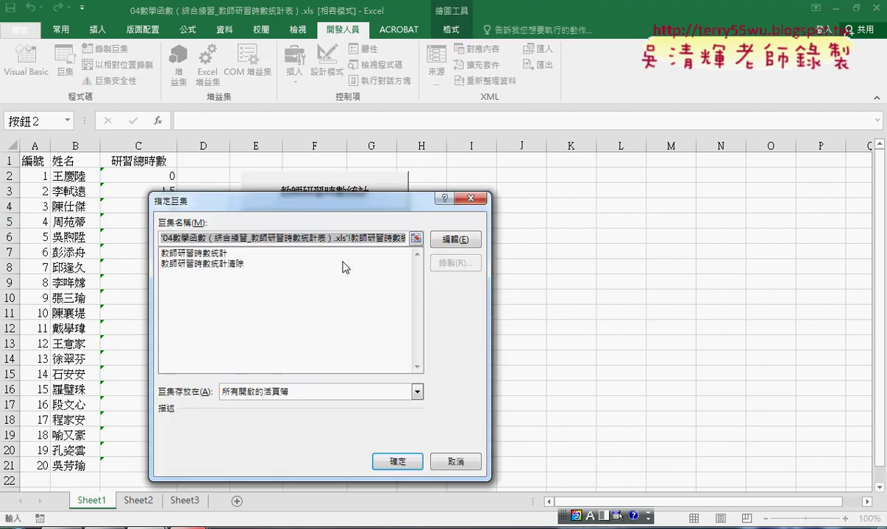
{"action": "left_click", "coordinate": [344, 263]}
{"action": "right_click", "coordinate": [198, 239]}
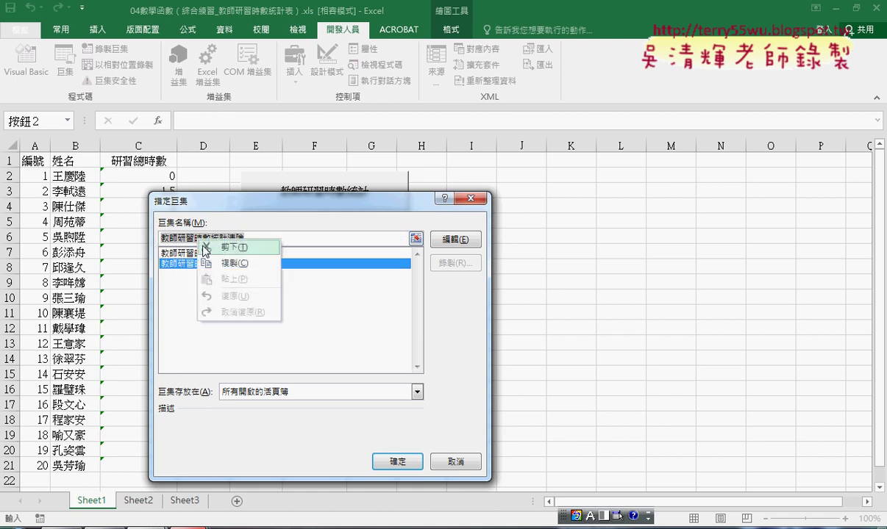
{"action": "key", "text": "Escape"}
{"action": "left_click", "coordinate": [398, 460]}
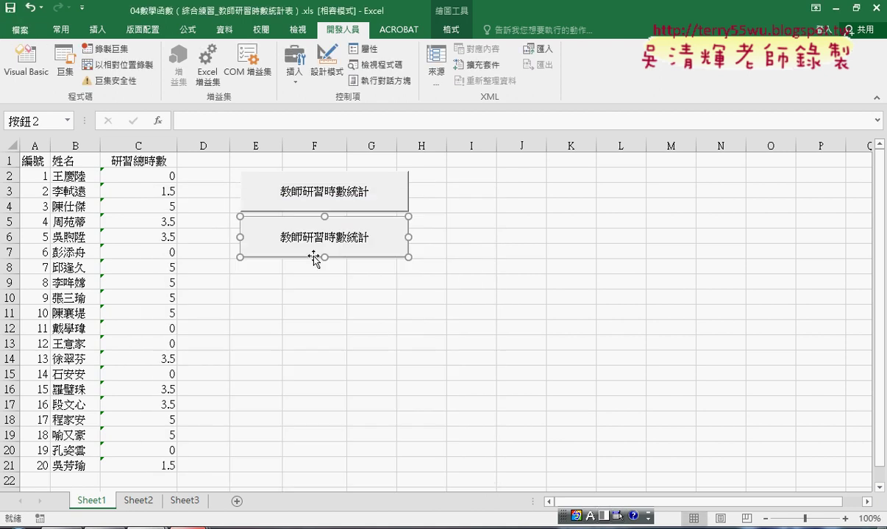
- Relabel the copied button 教師研習時數統計清除
{"action": "left_click", "coordinate": [278, 235]}
{"action": "key", "text": "Delete"}
{"action": "key", "text": "Delete"}
{"action": "key", "text": "Delete"}
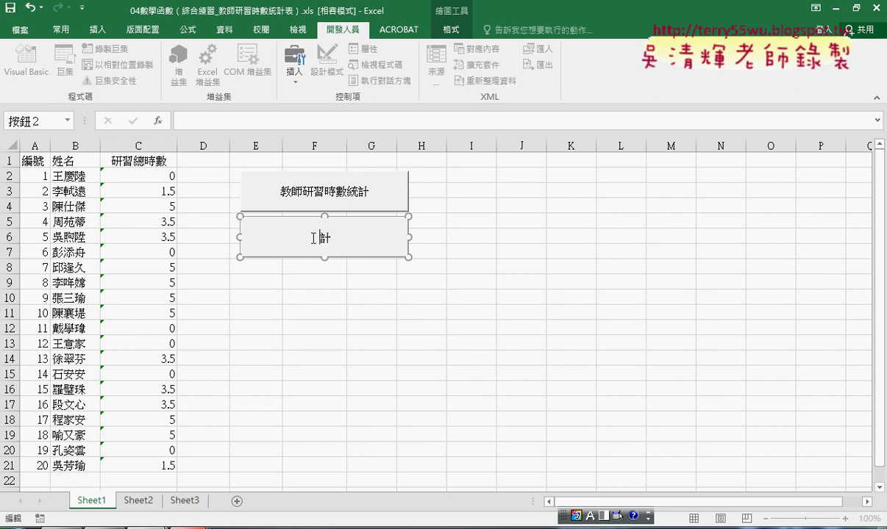
{"action": "key", "text": "Delete"}
{"action": "type", "text": "教師研習時數統計清除"}
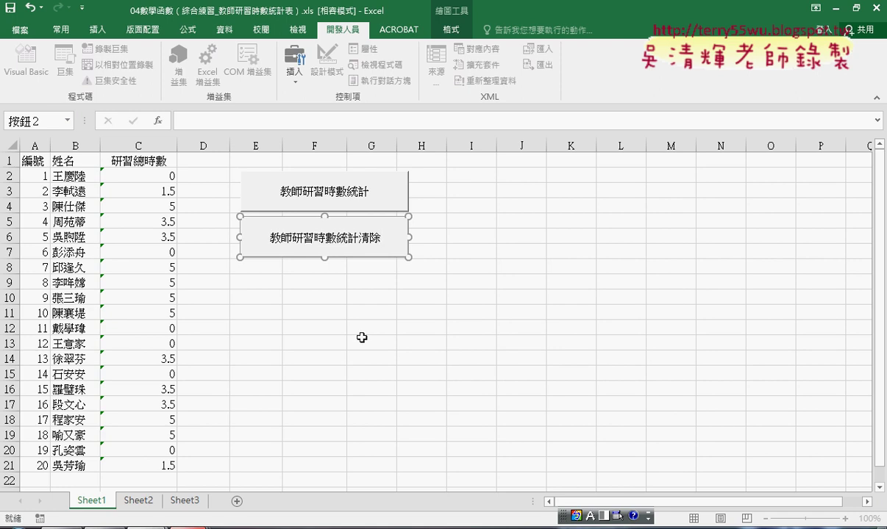
{"action": "left_click", "coordinate": [364, 339]}
{"action": "left_click", "coordinate": [352, 232]}
{"action": "left_click", "coordinate": [357, 193]}
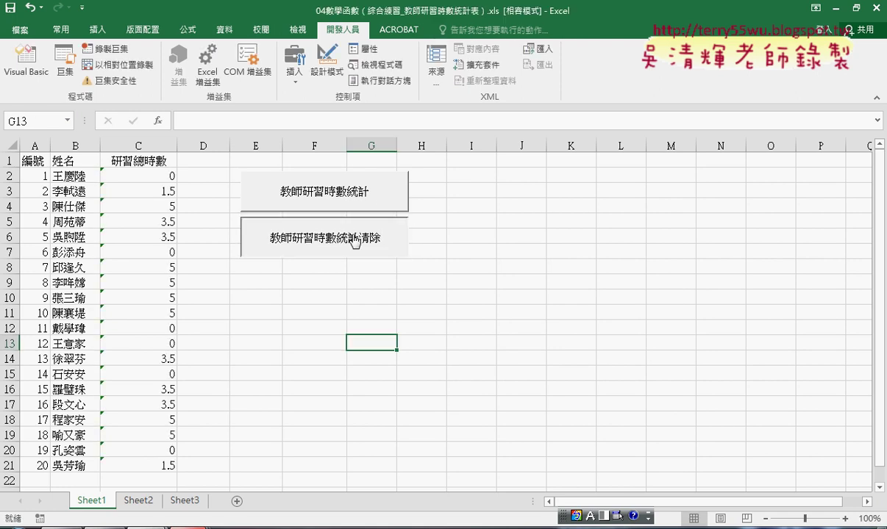
- Alternate the clear and fill buttons, then select C2:C21 to inspect the restored totals
{"action": "left_click", "coordinate": [324, 235]}
{"action": "left_click", "coordinate": [346, 189]}
{"action": "left_click", "coordinate": [347, 229]}
{"action": "left_click", "coordinate": [373, 203]}
{"action": "left_click", "coordinate": [346, 220]}
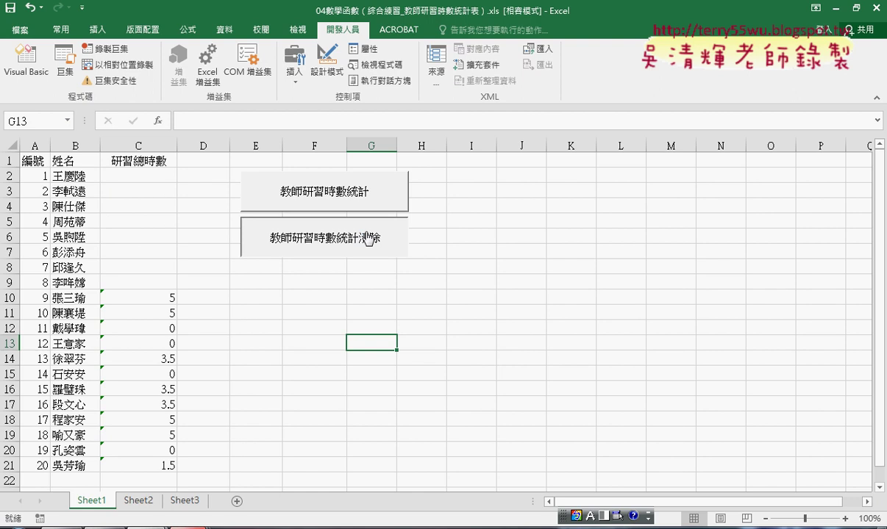
{"action": "left_click", "coordinate": [343, 195]}
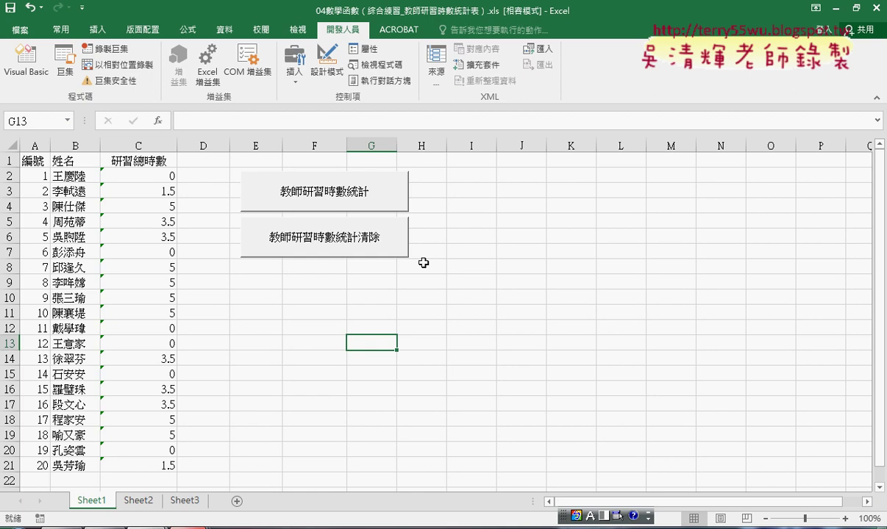
{"action": "left_click_drag", "start_coordinate": [128, 176], "coordinate": [138, 473]}
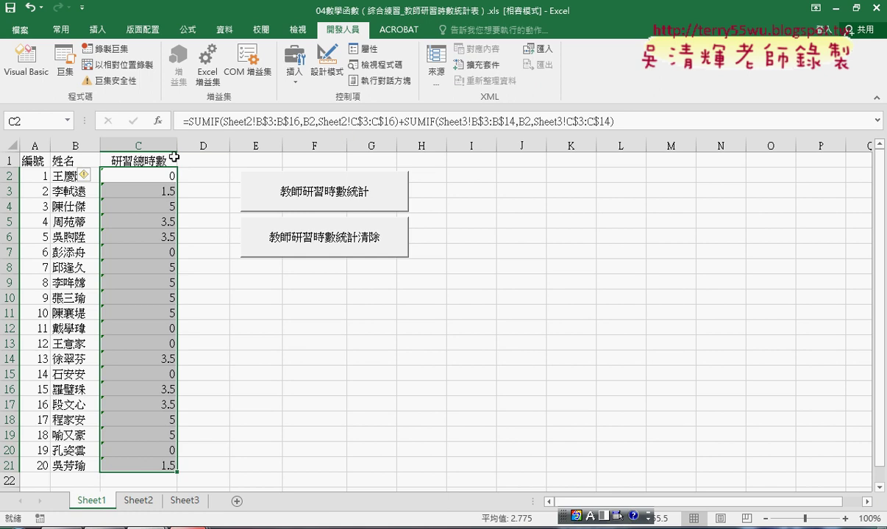
{"action": "left_click", "coordinate": [152, 178]}
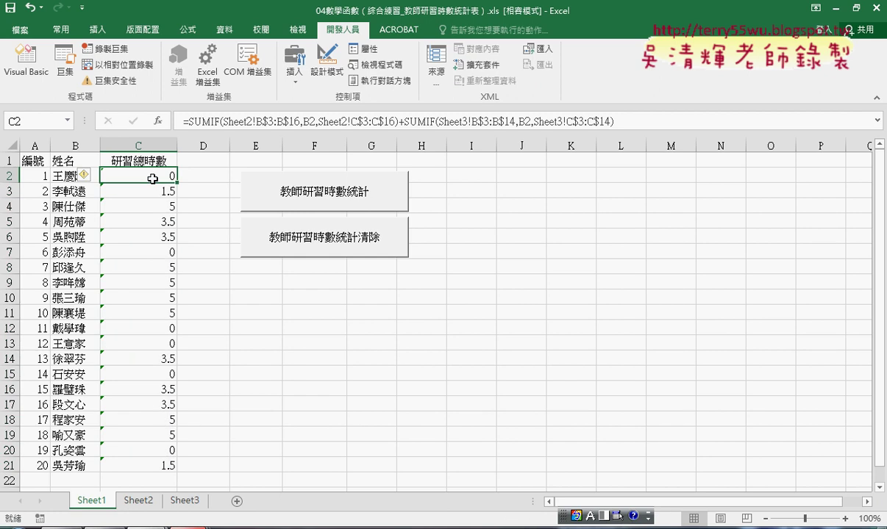
{"action": "type", "text": "5"}
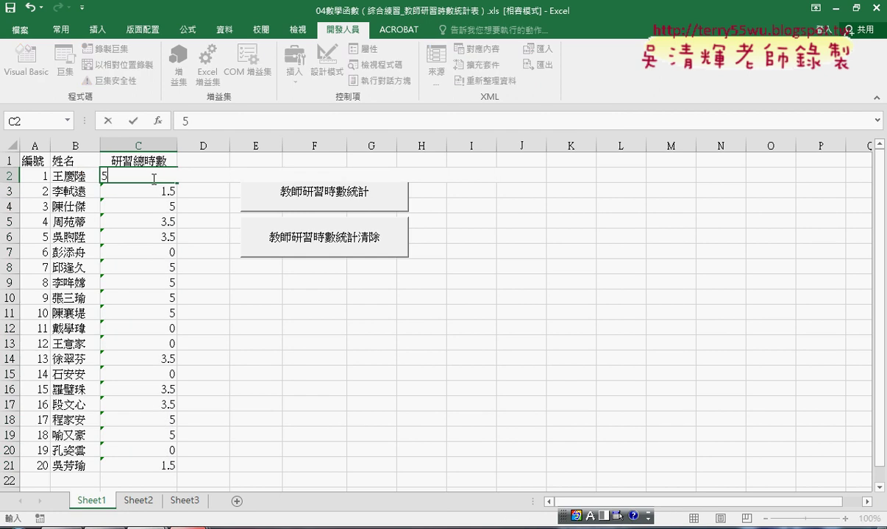
{"action": "left_click", "coordinate": [216, 327]}
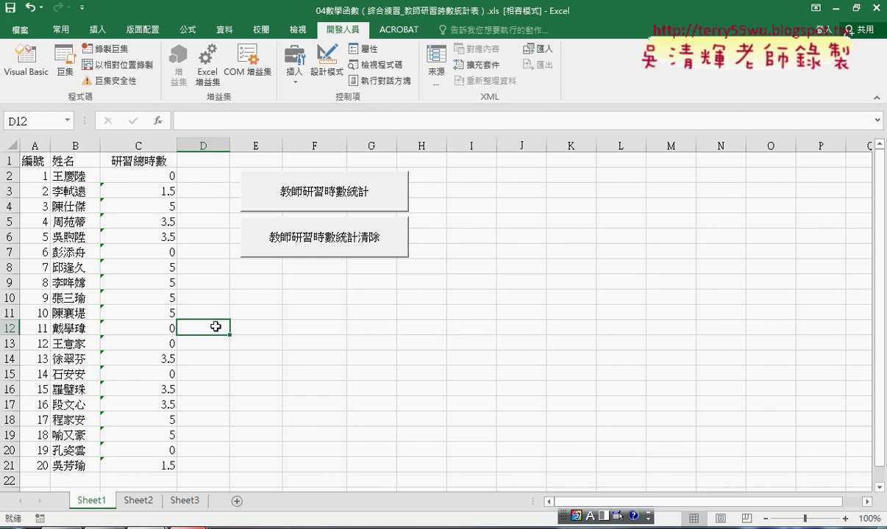
{"action": "key", "text": "ctrl+z"}
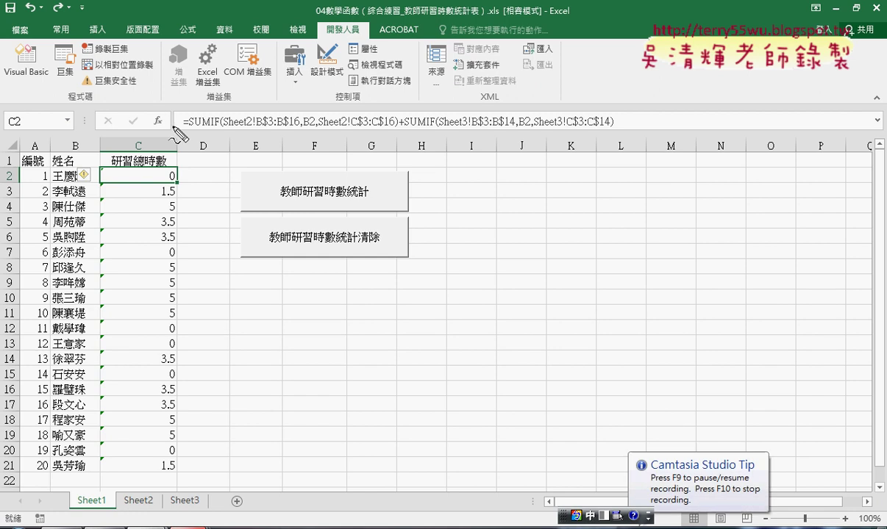
- Ink-mark the SUMIF formula's C$3:C$16 range and C2's 0, erase the ink, and reopen Visual Basic
{"action": "left_click_drag", "start_coordinate": [189, 133], "coordinate": [556, 144]}
{"action": "mouse_move", "coordinate": [358, 118]}
{"action": "left_mouse_down"}
{"action": "mouse_move", "coordinate": [371, 132]}
{"action": "mouse_move", "coordinate": [382, 116]}
{"action": "left_mouse_up"}
{"action": "mouse_move", "coordinate": [183, 168]}
{"action": "left_mouse_down"}
{"action": "mouse_move", "coordinate": [181, 186]}
{"action": "mouse_move", "coordinate": [154, 188]}
{"action": "left_mouse_up"}
{"action": "left_click_drag", "start_coordinate": [165, 153], "coordinate": [188, 180]}
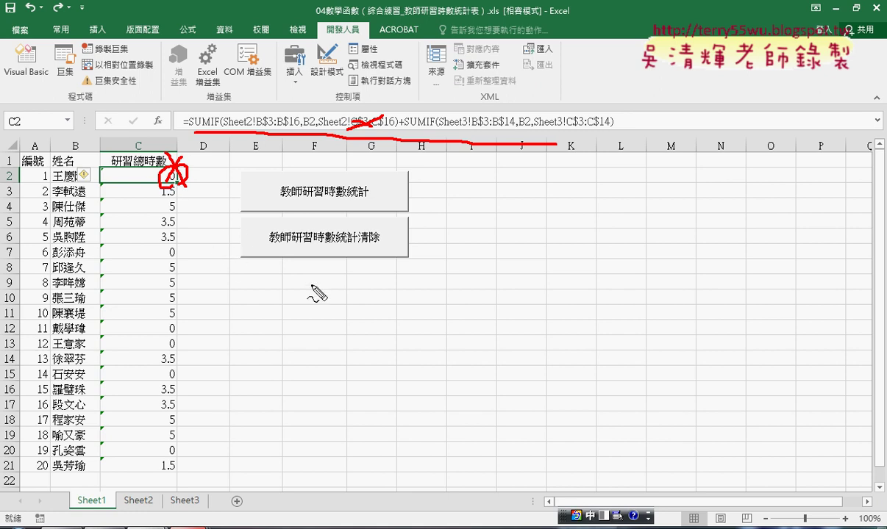
{"action": "key", "text": "Escape"}
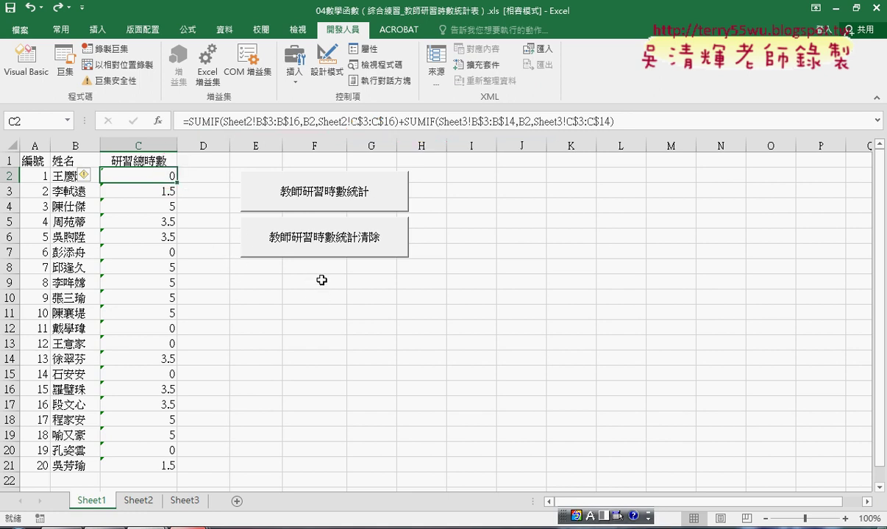
{"action": "left_click", "coordinate": [26, 62]}
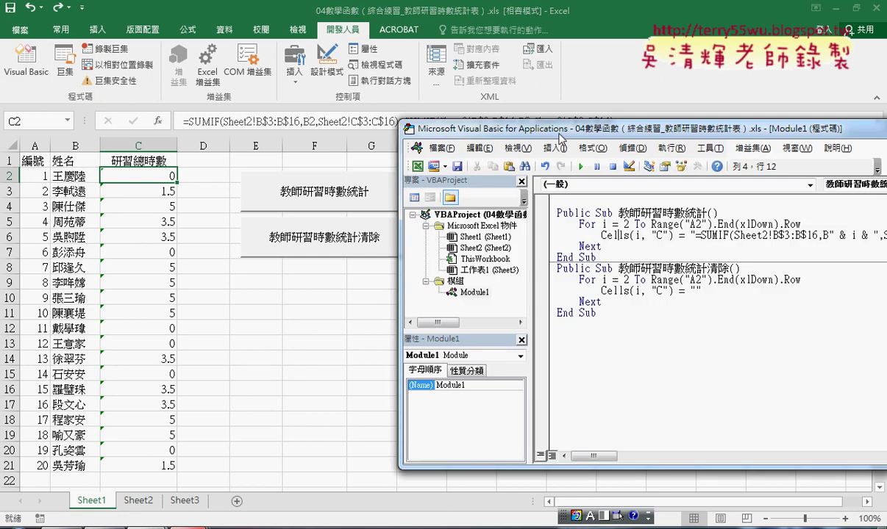
{"action": "mouse_move", "coordinate": [566, 131]}
{"action": "left_mouse_down"}
{"action": "mouse_move", "coordinate": [307, 200]}
{"action": "mouse_move", "coordinate": [294, 220]}
{"action": "left_mouse_up"}
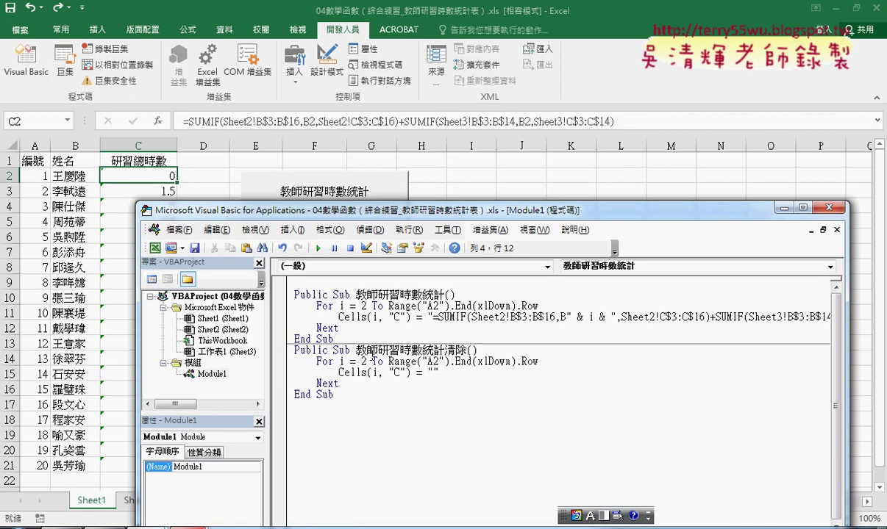